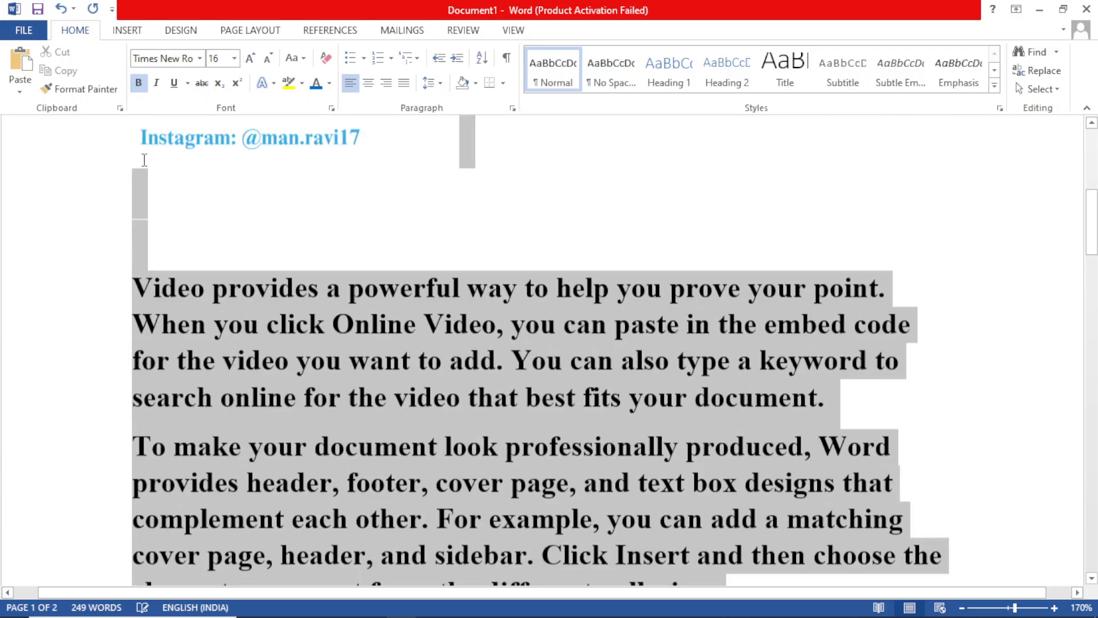
Step: Set the font size of all the body paragraphs below the contact text box to 12
{"action": "left_click_drag", "start_coordinate": [142, 284], "coordinate": [135, 300]}
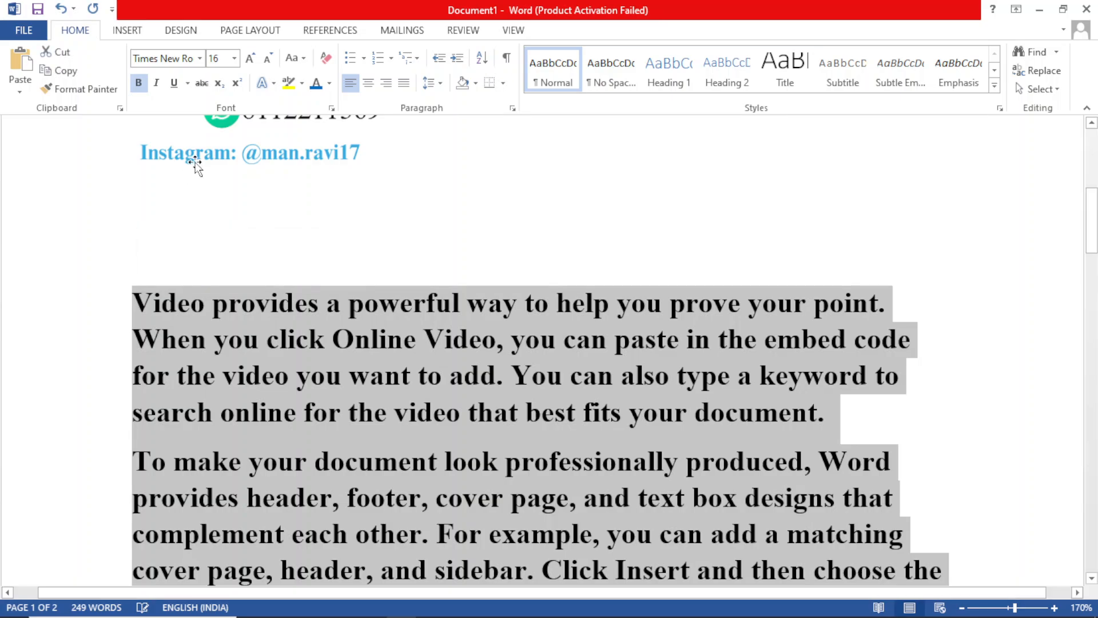
{"action": "left_click", "coordinate": [222, 59]}
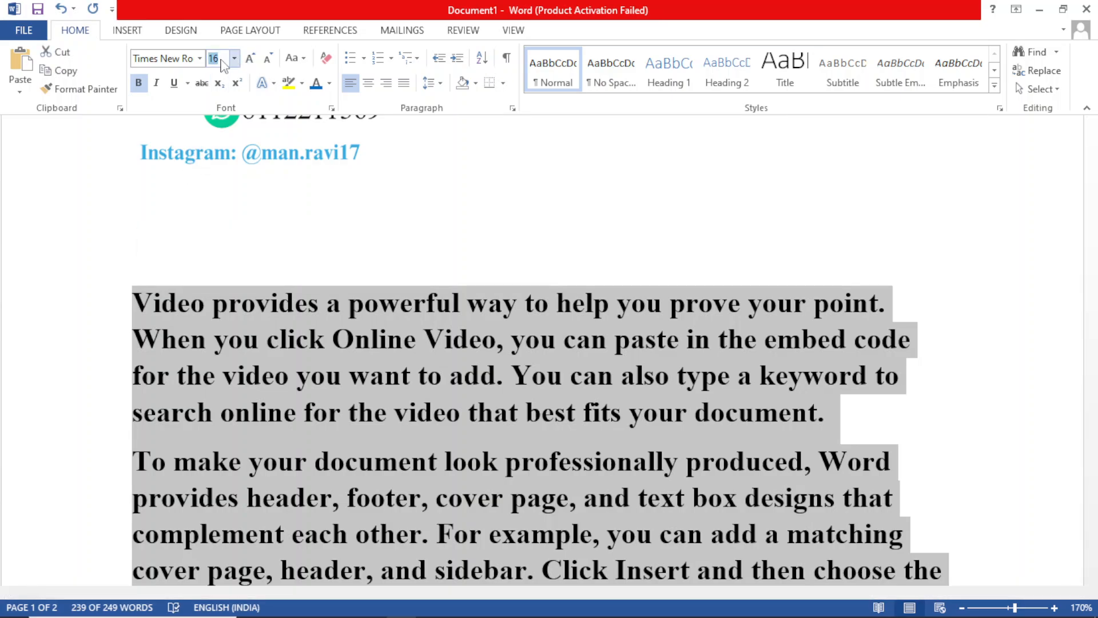
{"action": "type", "text": "12"}
{"action": "key", "text": "Return"}
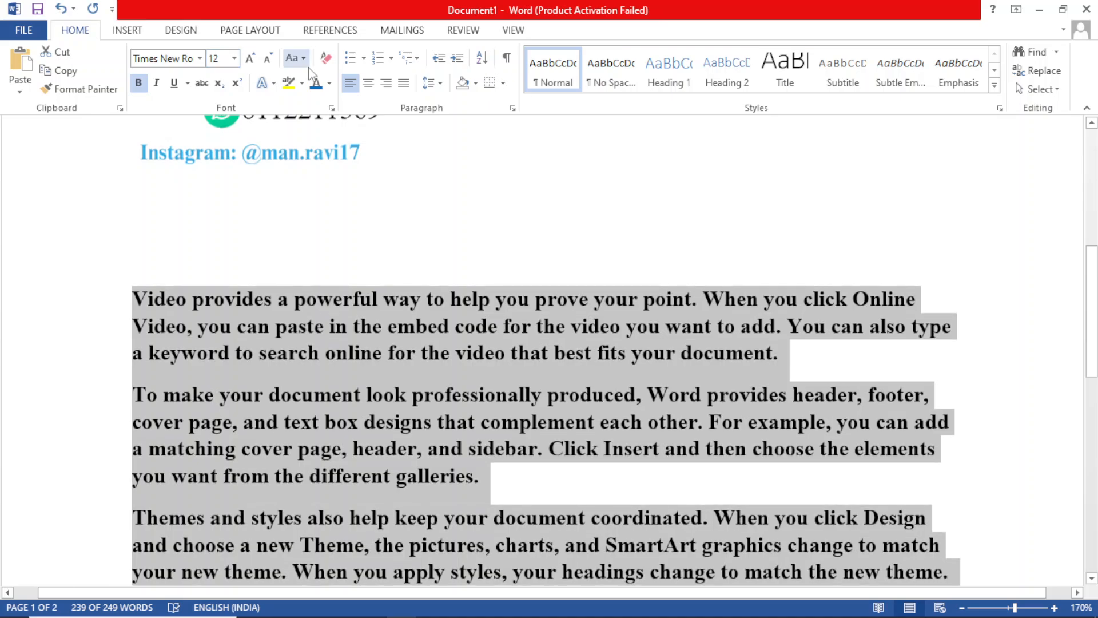
{"action": "left_click", "coordinate": [474, 181]}
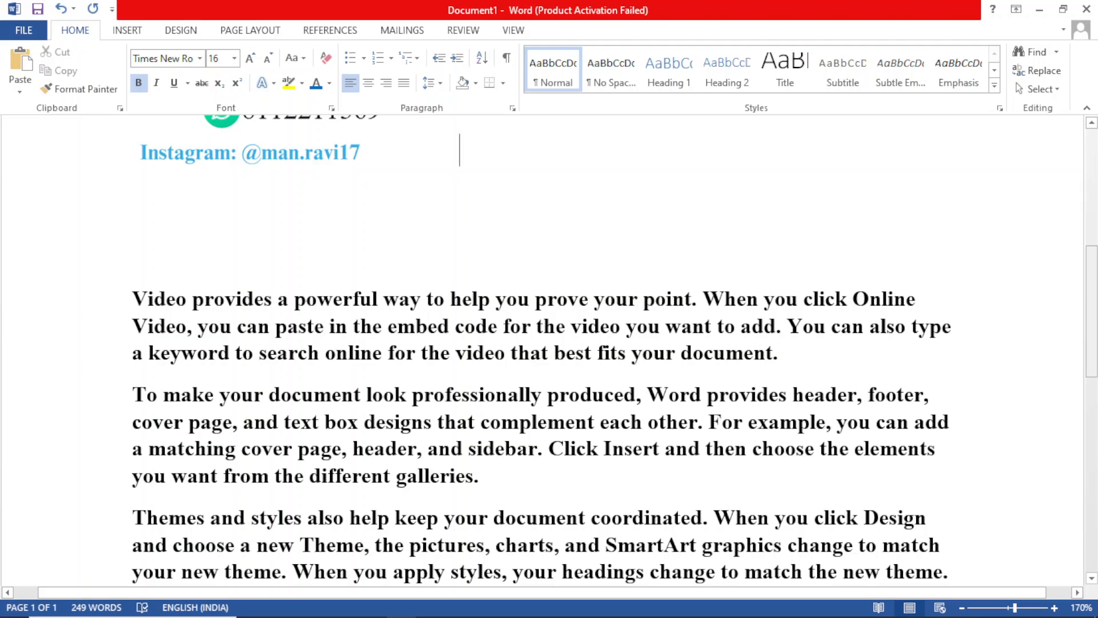
Step: Select all the document content and remove the bold formatting from the body text
{"action": "left_click", "coordinate": [584, 199]}
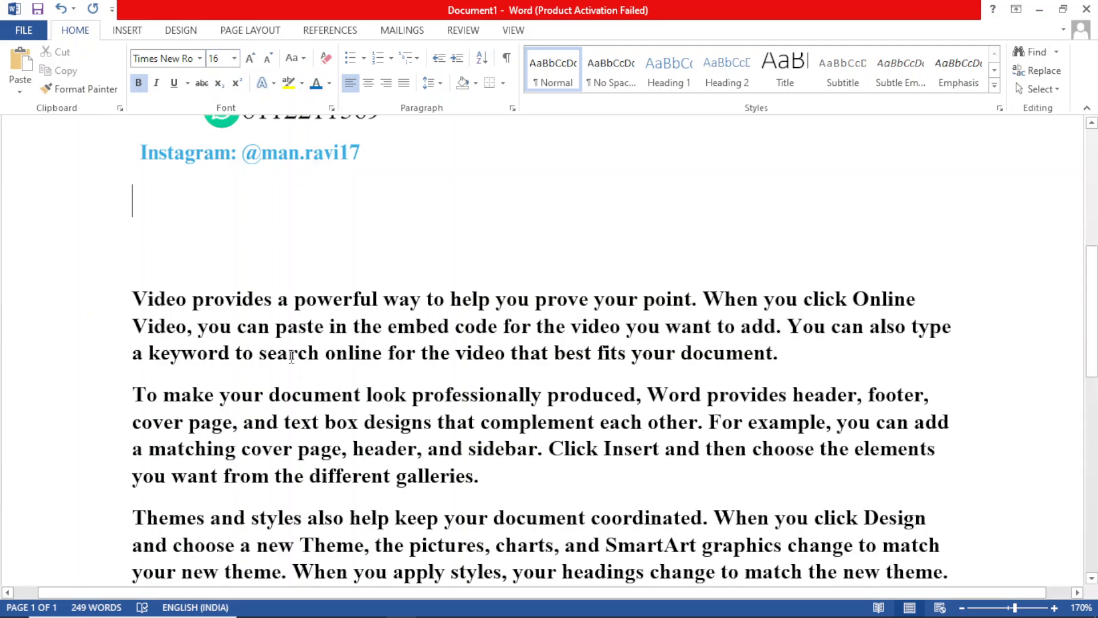
{"action": "key", "text": "ctrl+a"}
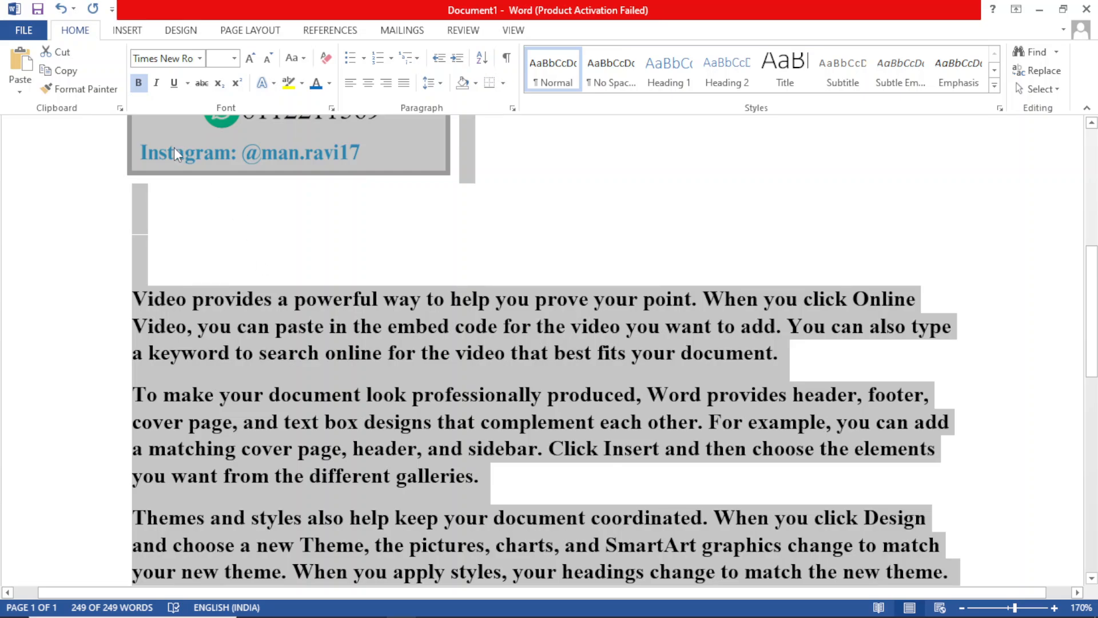
{"action": "left_click", "coordinate": [138, 83]}
{"action": "left_click", "coordinate": [544, 238]}
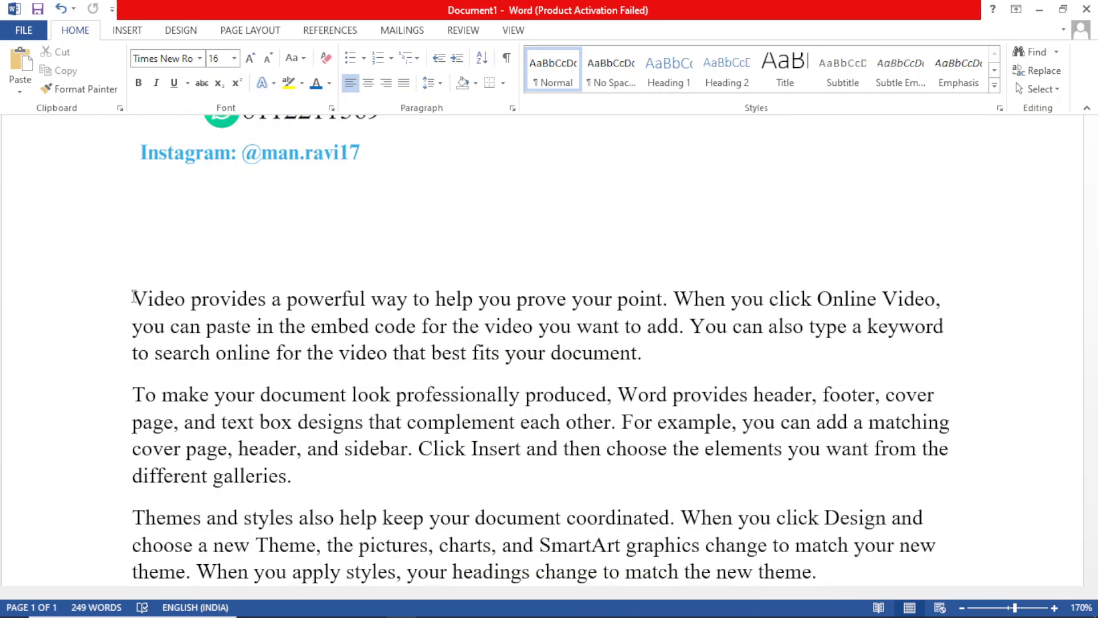
Step: Select the second line and the whole of the paragraph starting "Video provides", and clear the selection
{"action": "left_click", "coordinate": [117, 325]}
{"action": "double_click", "coordinate": [118, 325]}
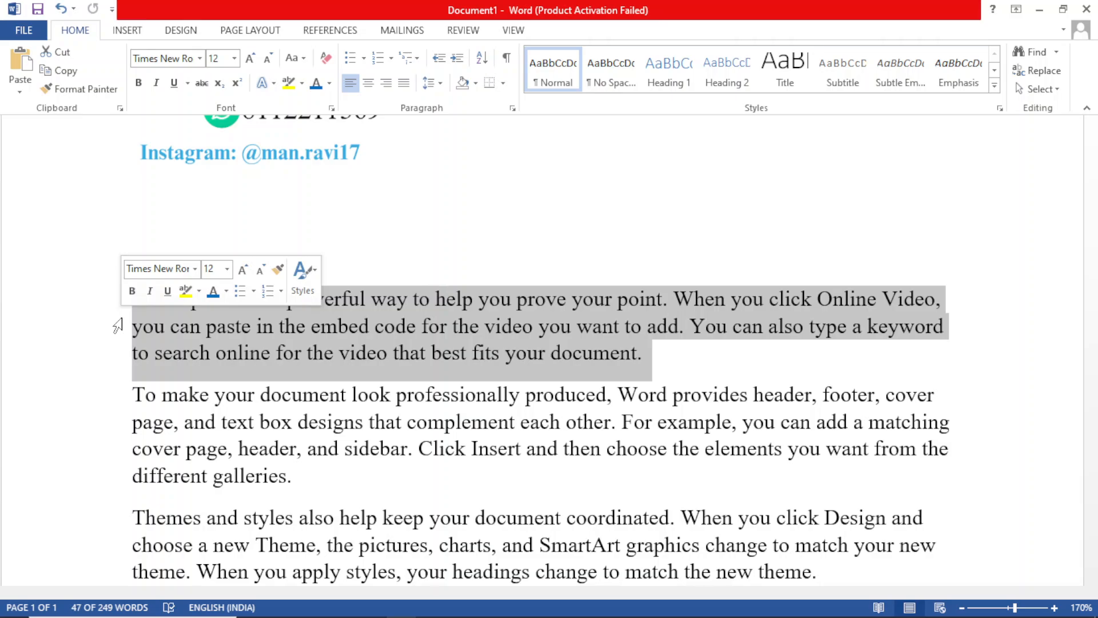
{"action": "left_click", "coordinate": [117, 325]}
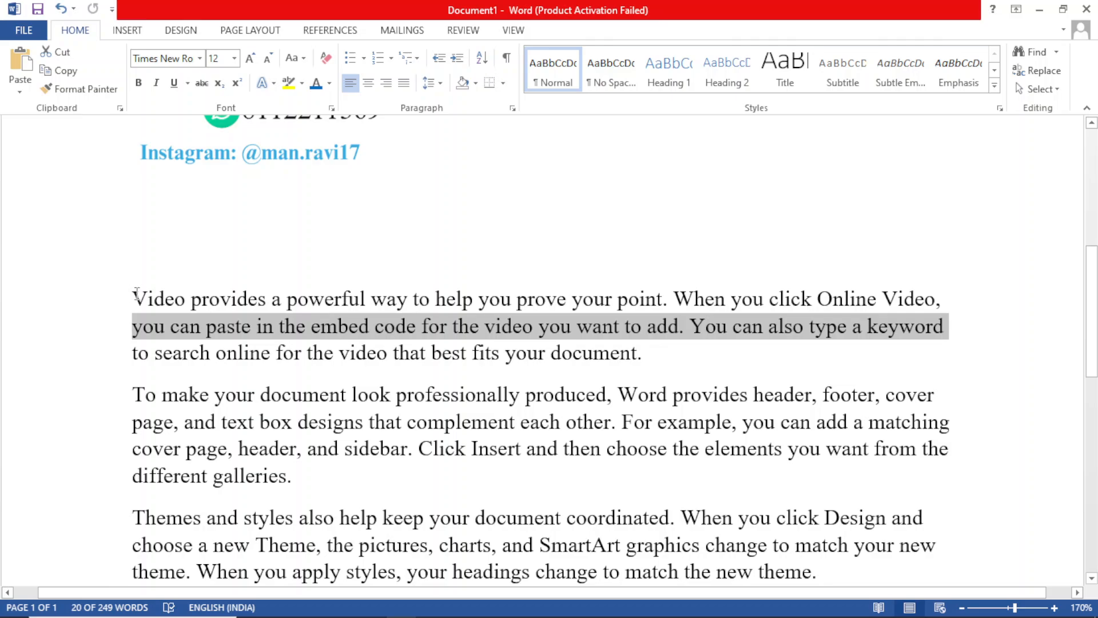
{"action": "left_click", "coordinate": [132, 297]}
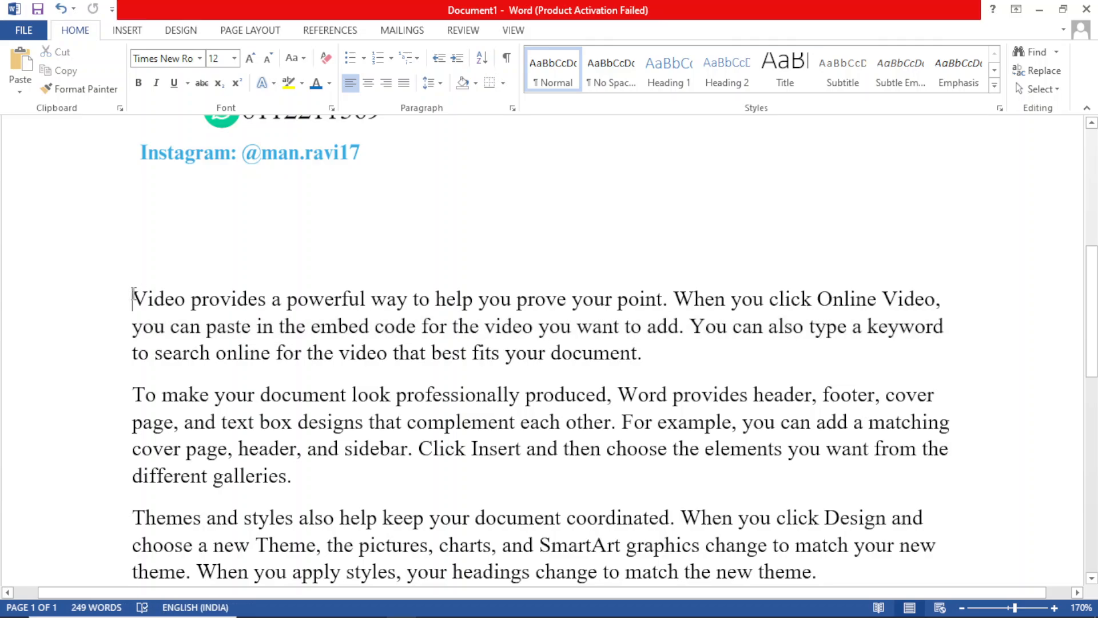
{"action": "left_click_drag", "start_coordinate": [133, 294], "coordinate": [659, 366]}
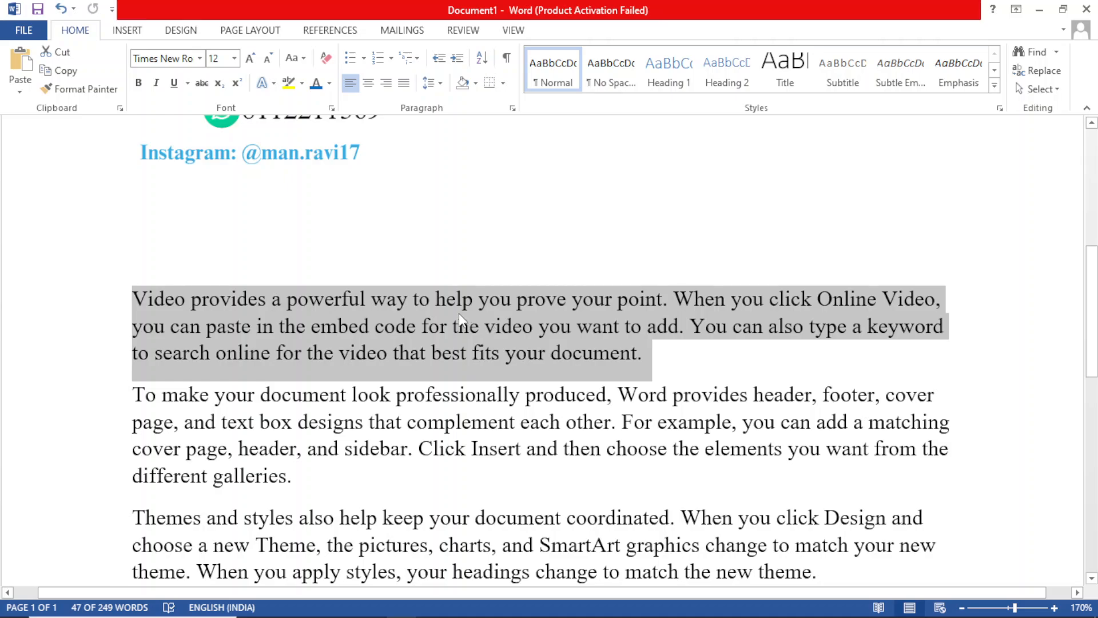
{"action": "left_click", "coordinate": [114, 320]}
{"action": "left_click", "coordinate": [306, 327]}
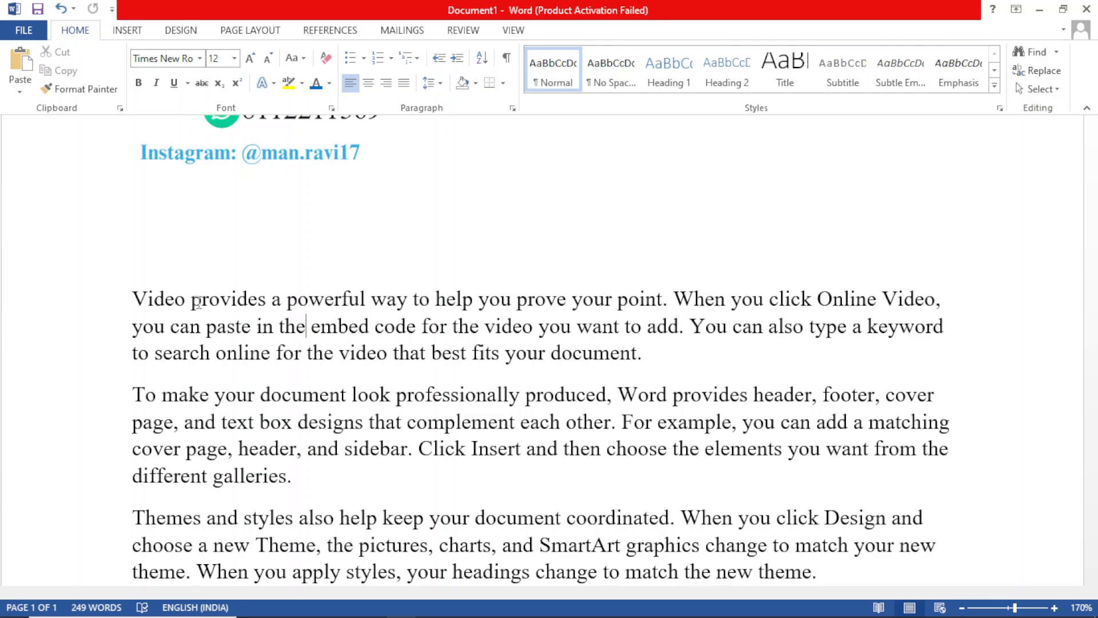
Step: Select the word "provides" and its entire paragraph from within the text, and deselect it
{"action": "double_click", "coordinate": [198, 302]}
{"action": "left_click", "coordinate": [198, 302]}
{"action": "triple_click", "coordinate": [198, 302]}
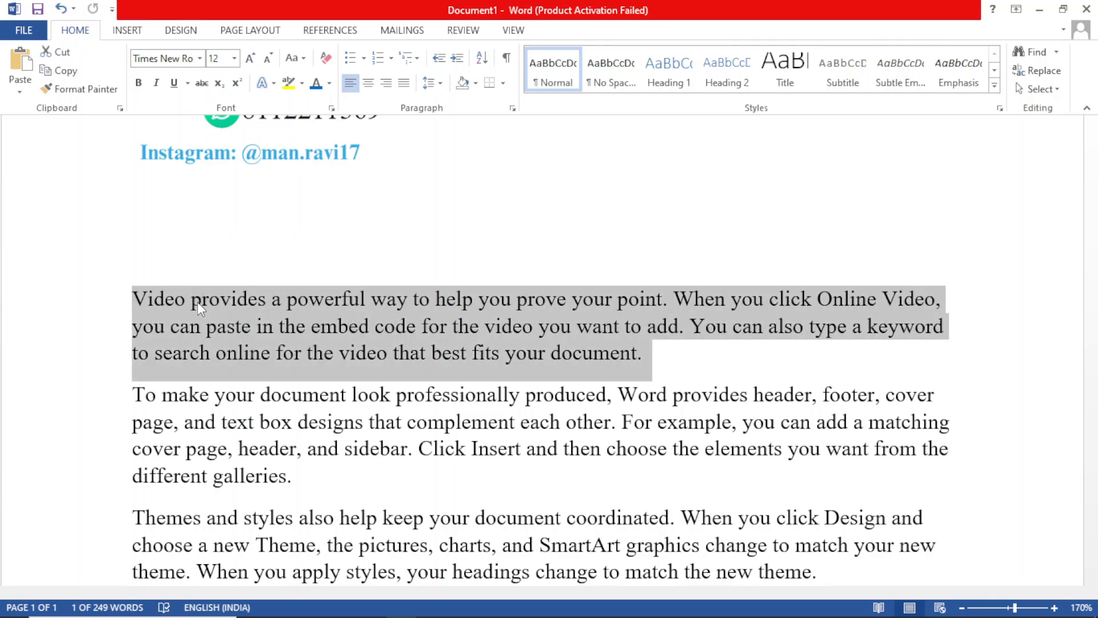
{"action": "double_click", "coordinate": [197, 301]}
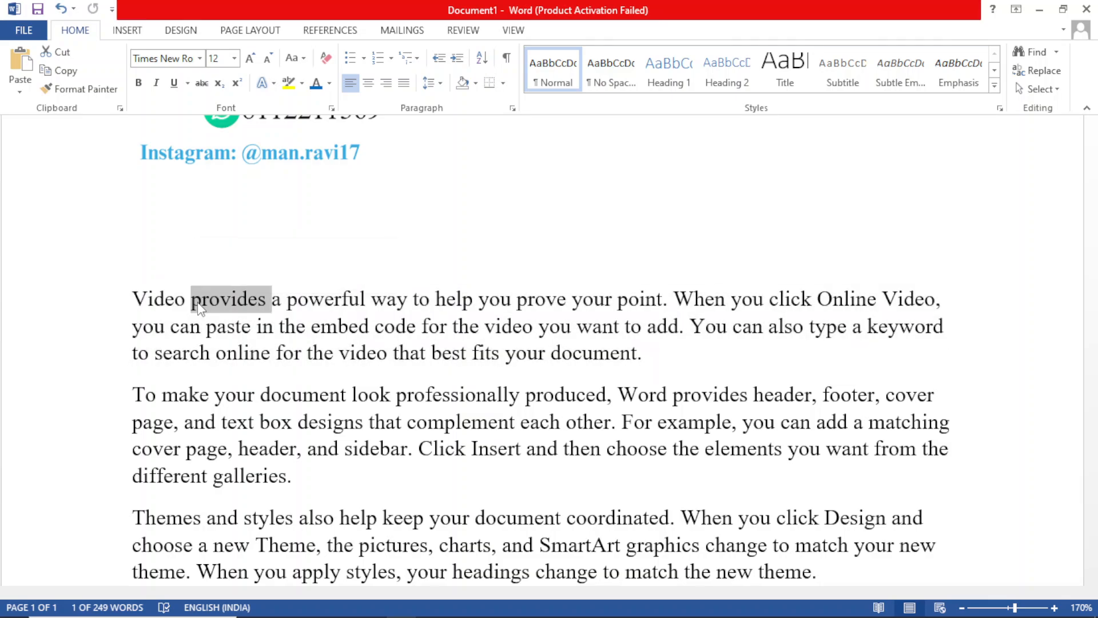
{"action": "triple_click", "coordinate": [198, 303]}
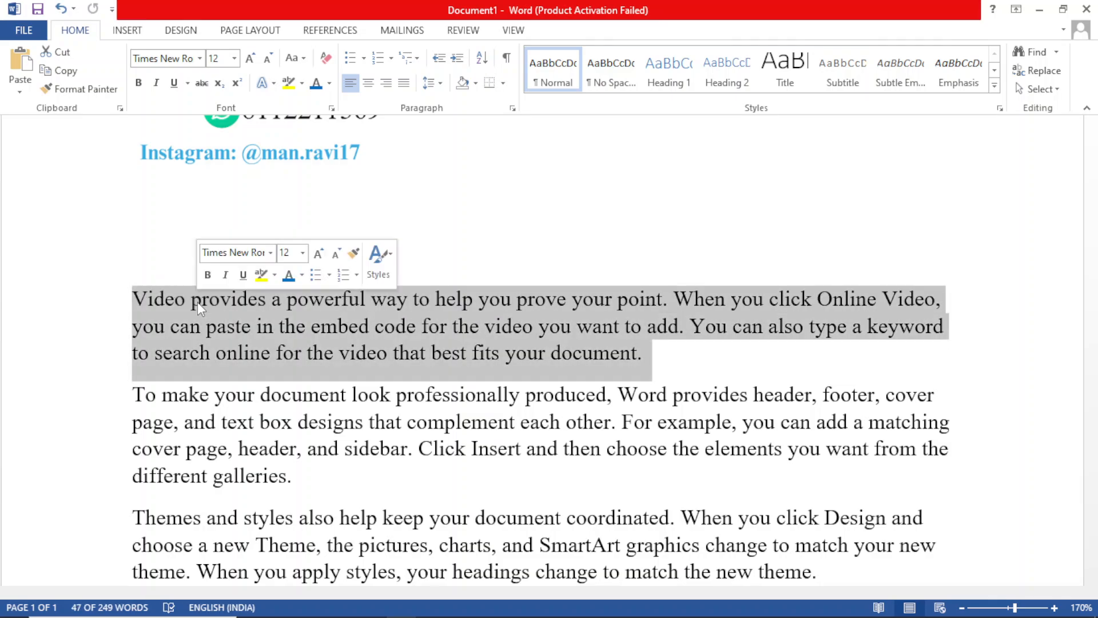
{"action": "left_click", "coordinate": [725, 303]}
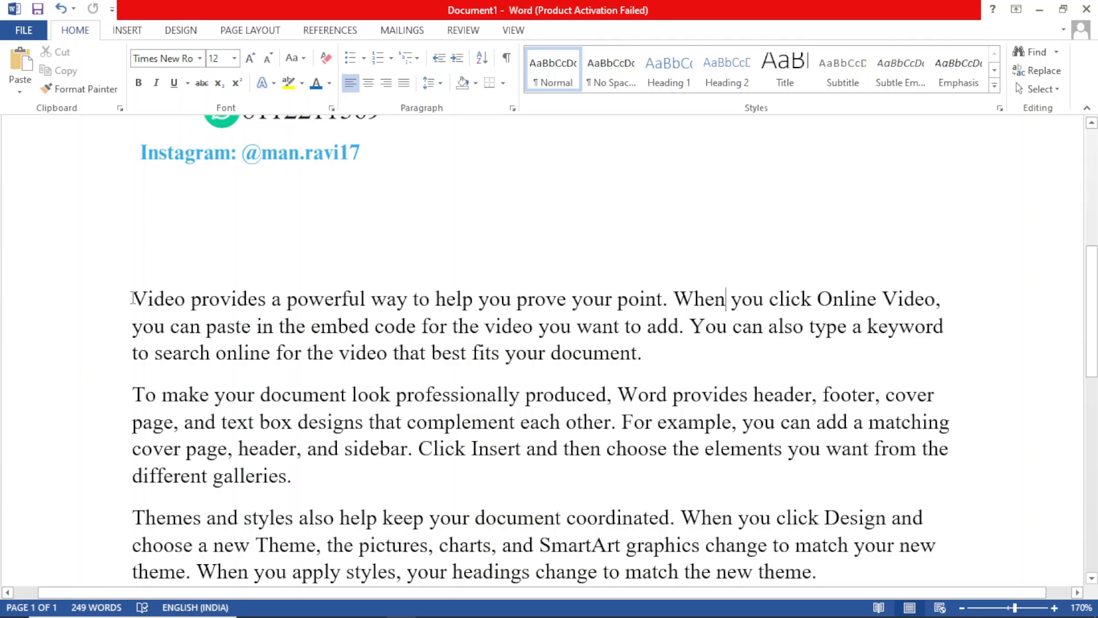
Step: Apply bold to the paragraph starting "Video provides" and remove it again
{"action": "left_click_drag", "start_coordinate": [133, 298], "coordinate": [651, 353]}
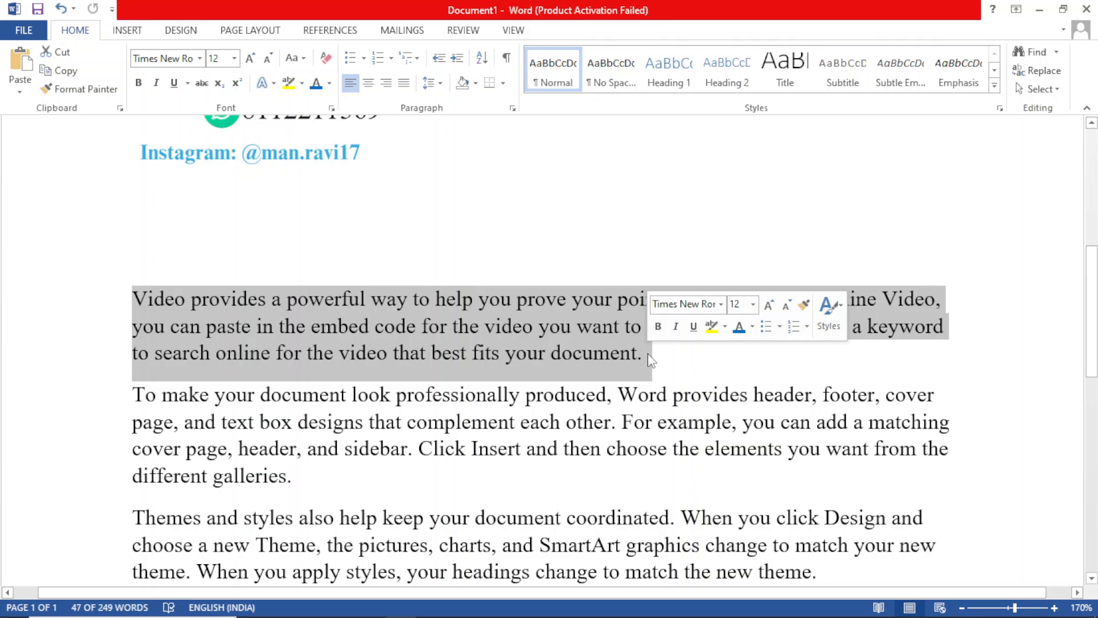
{"action": "left_click", "coordinate": [140, 88]}
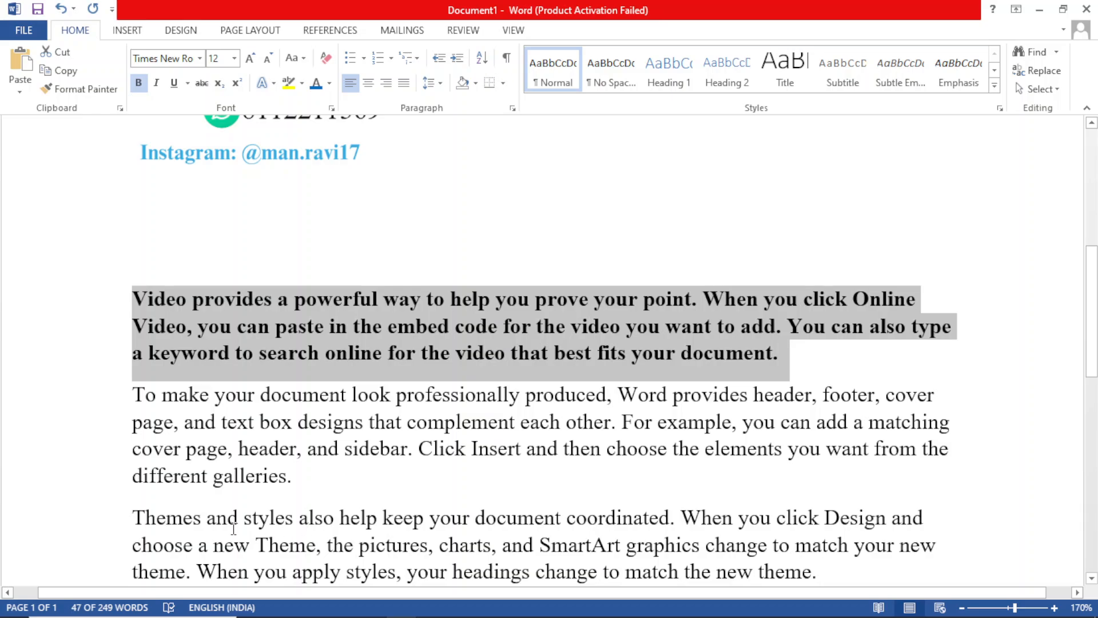
{"action": "left_click", "coordinate": [414, 181]}
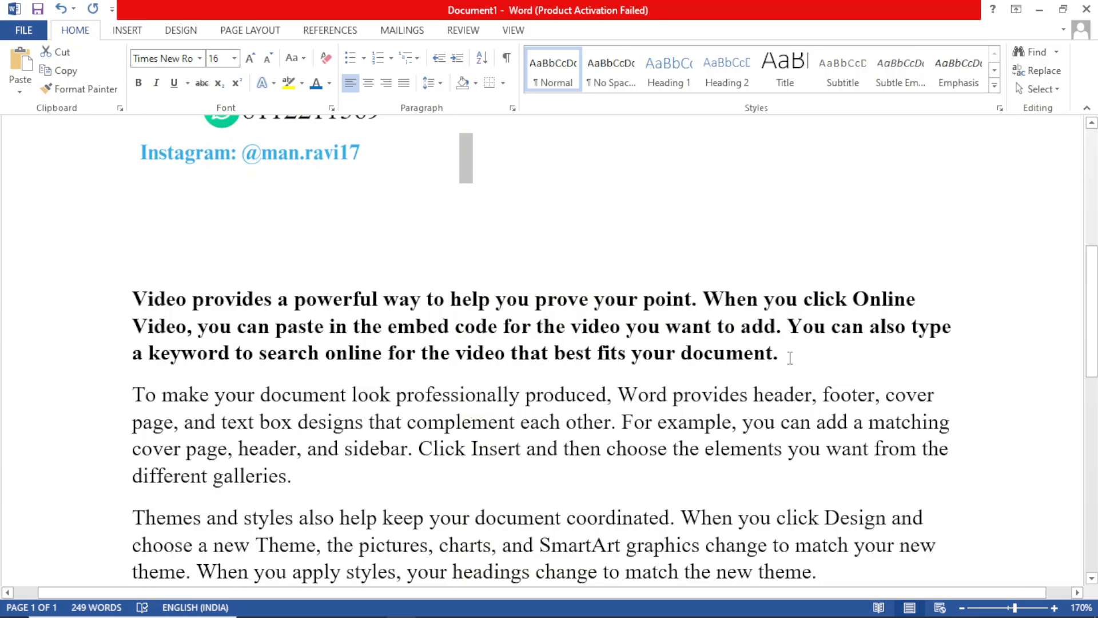
{"action": "left_click_drag", "start_coordinate": [789, 358], "coordinate": [133, 299]}
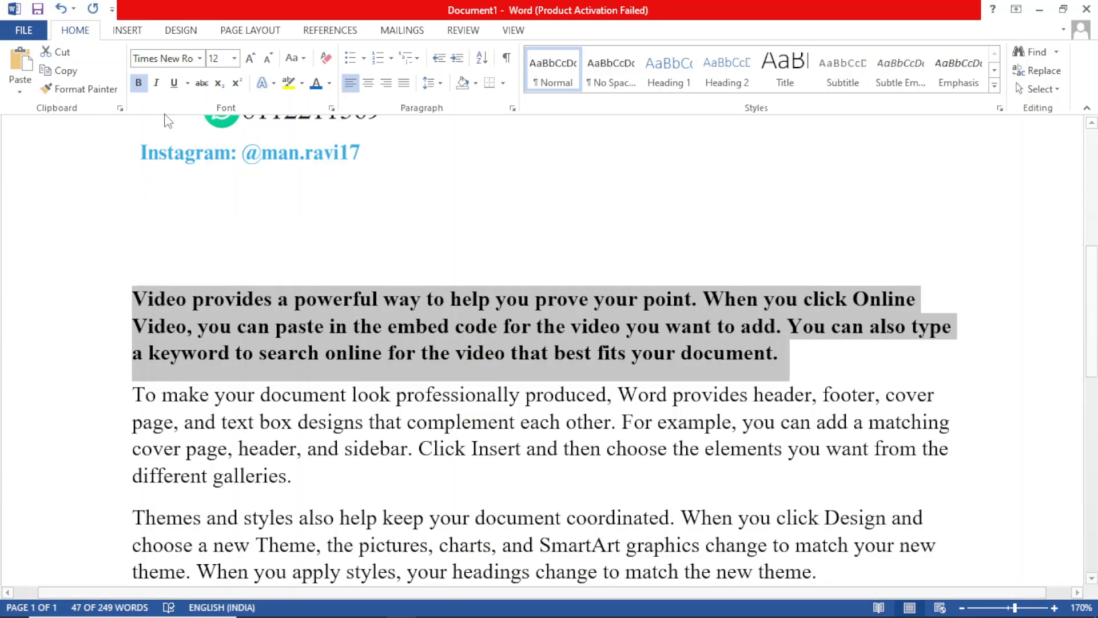
{"action": "left_click", "coordinate": [139, 84]}
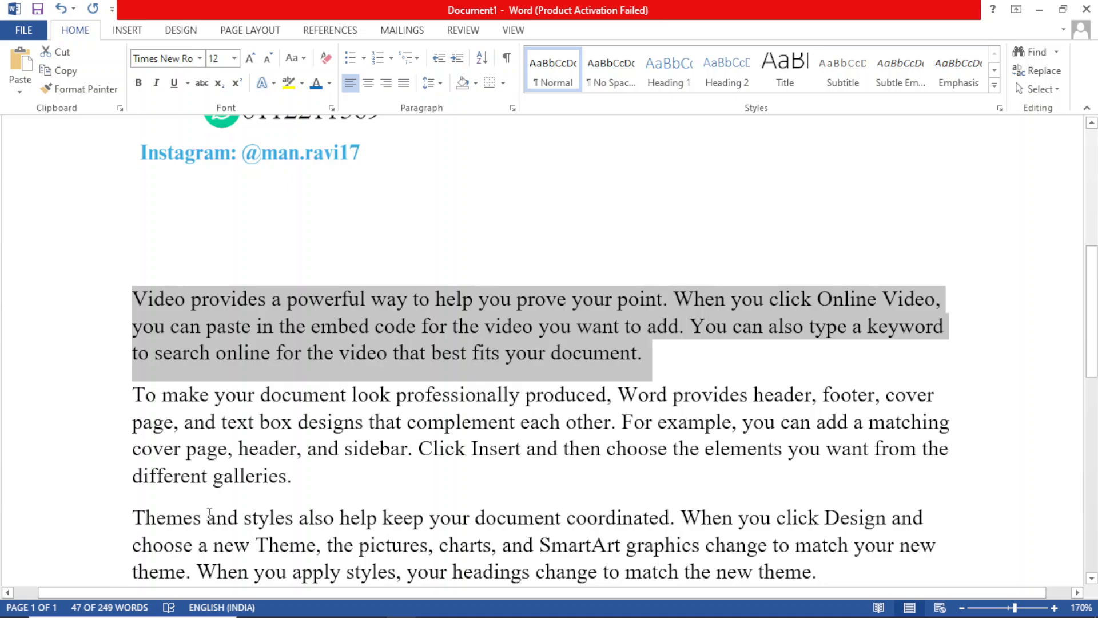
Step: Apply bold to the first line of the "Themes and styles" paragraph, remove it again, and deselect the line
{"action": "left_click_drag", "start_coordinate": [135, 515], "coordinate": [927, 516]}
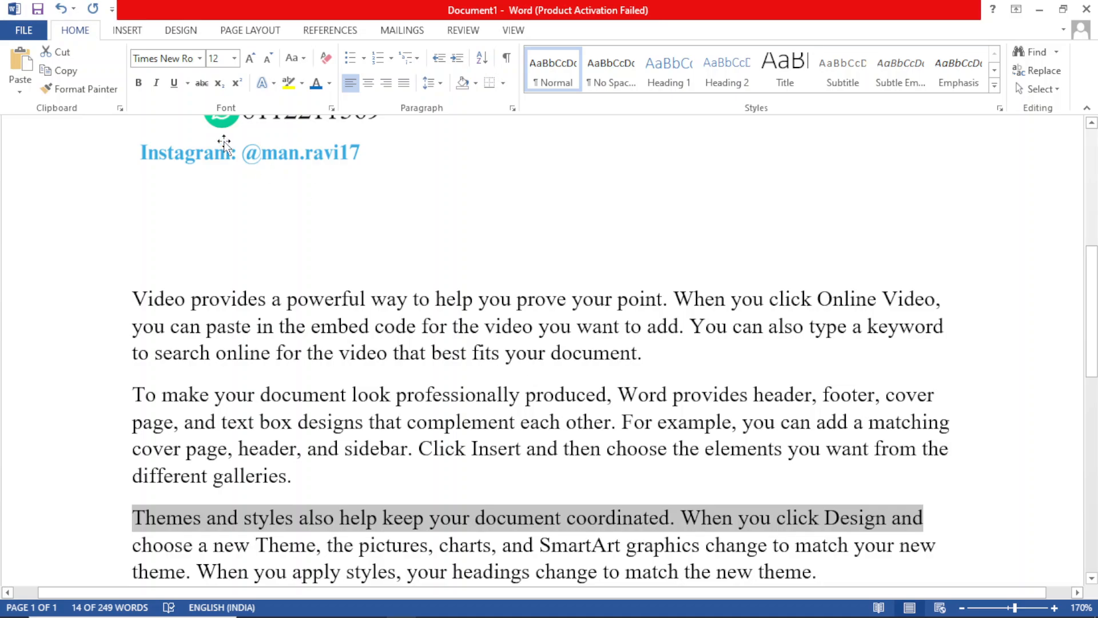
{"action": "left_click", "coordinate": [141, 85]}
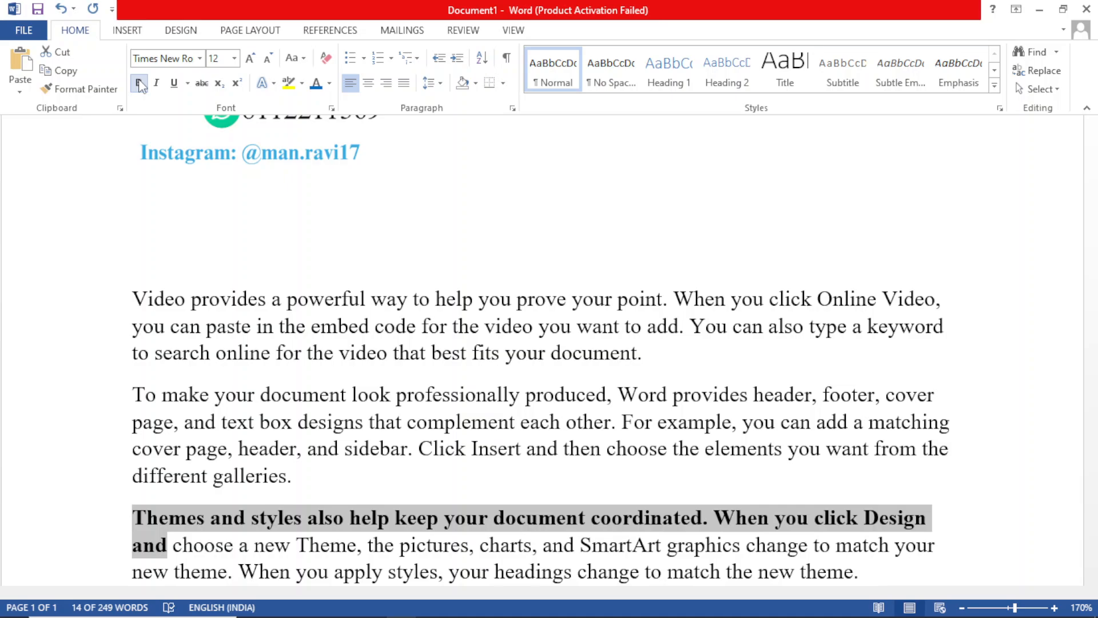
{"action": "left_click", "coordinate": [141, 85]}
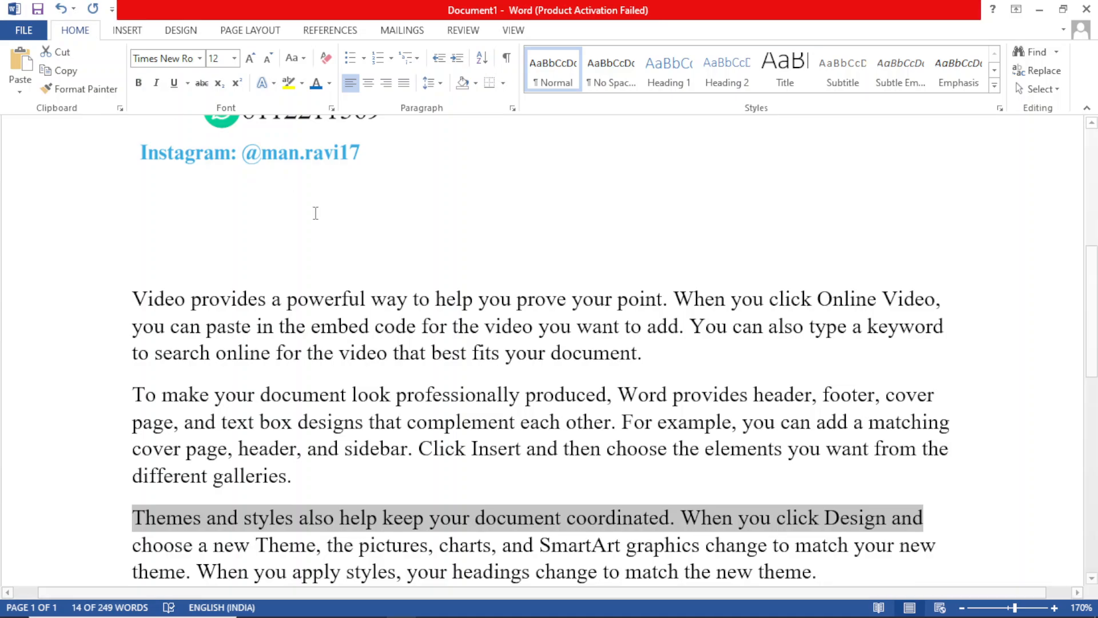
{"action": "left_click", "coordinate": [343, 234]}
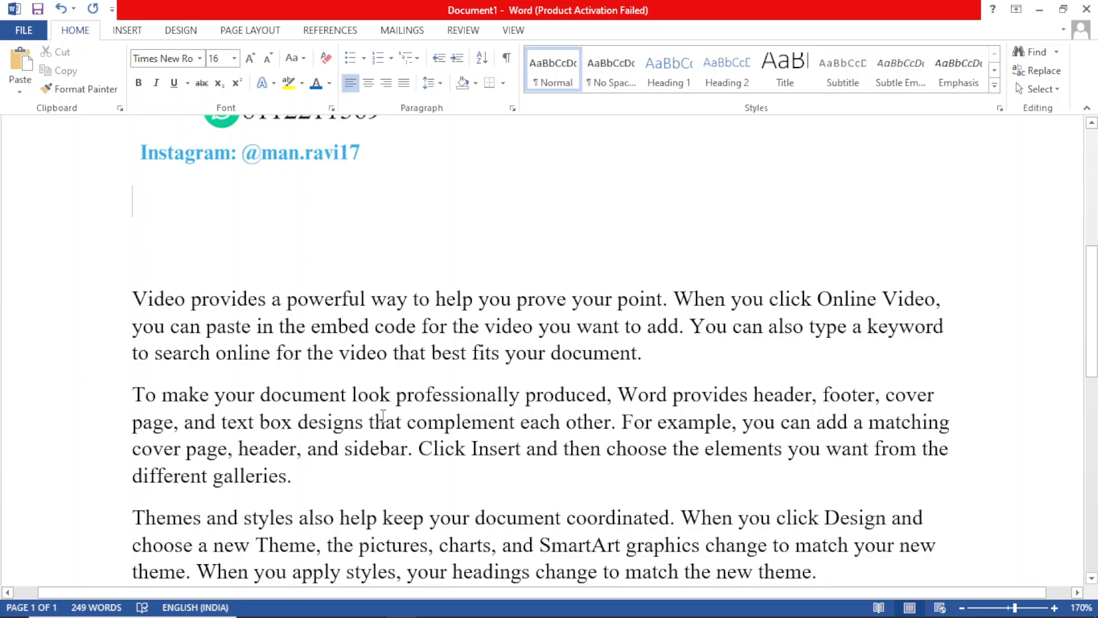
Step: Make the paragraph starting "To make your document look professionally produced" bold
{"action": "left_click_drag", "start_coordinate": [292, 477], "coordinate": [136, 403]}
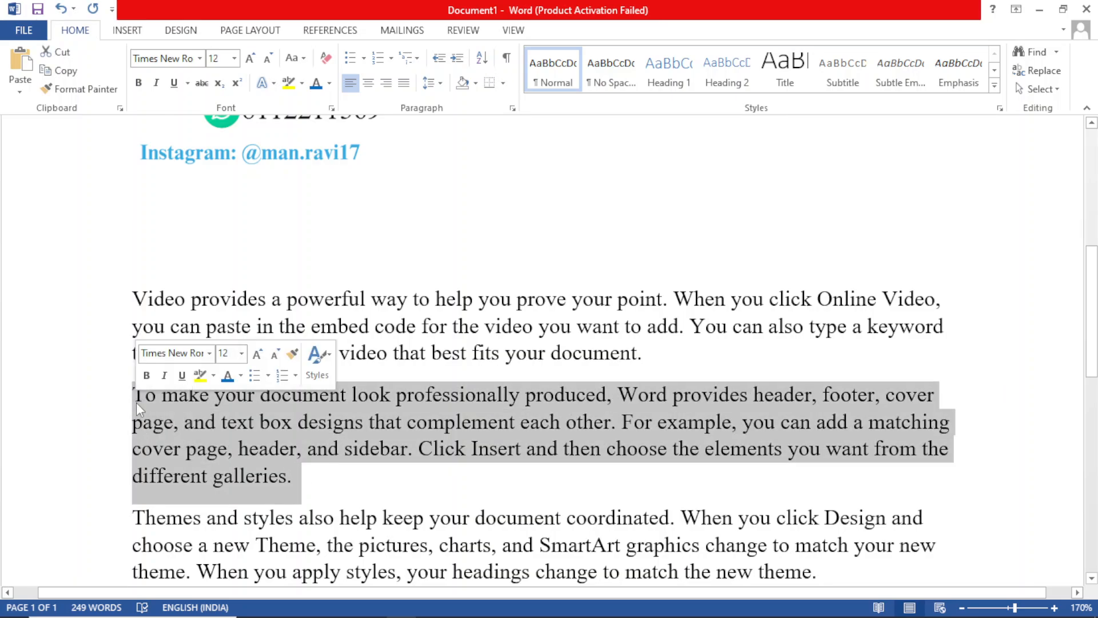
{"action": "left_click", "coordinate": [138, 82]}
{"action": "left_click", "coordinate": [473, 247]}
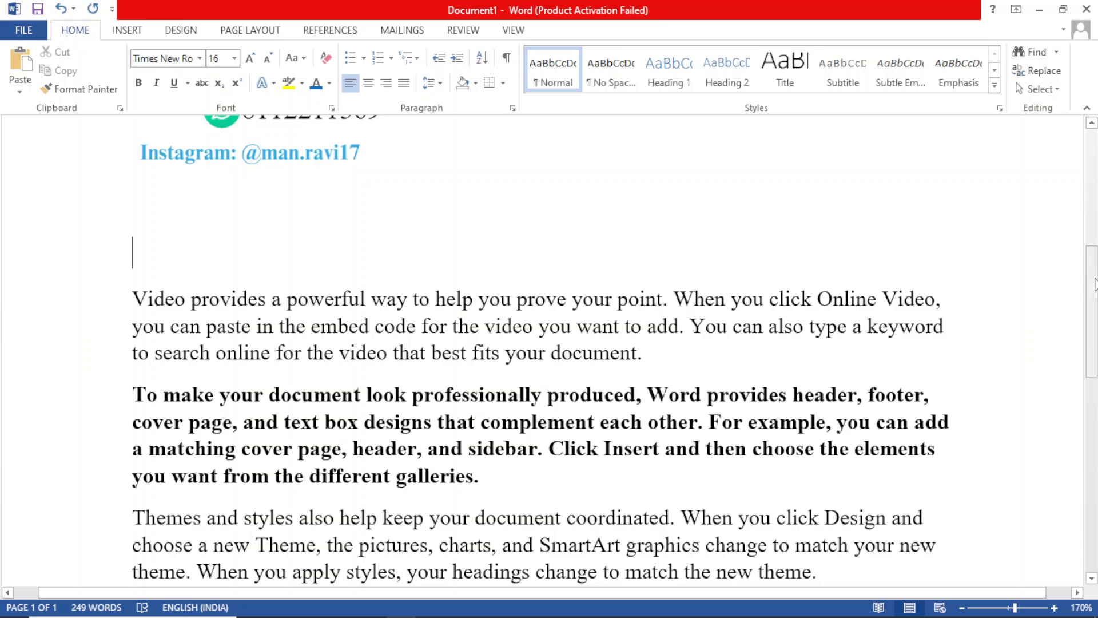
Step: Apply italics to the whole "Themes and styles" paragraph and remove them again
{"action": "scroll", "coordinate": [1073, 265], "scroll_direction": "down", "scroll_amount": 2}
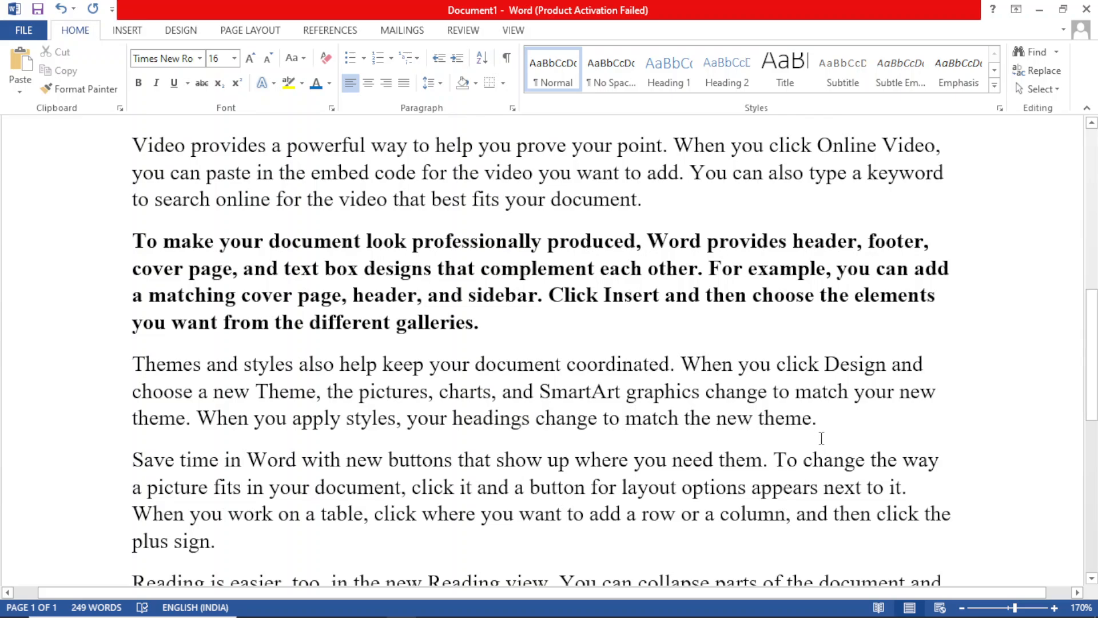
{"action": "left_click_drag", "start_coordinate": [824, 421], "coordinate": [157, 357]}
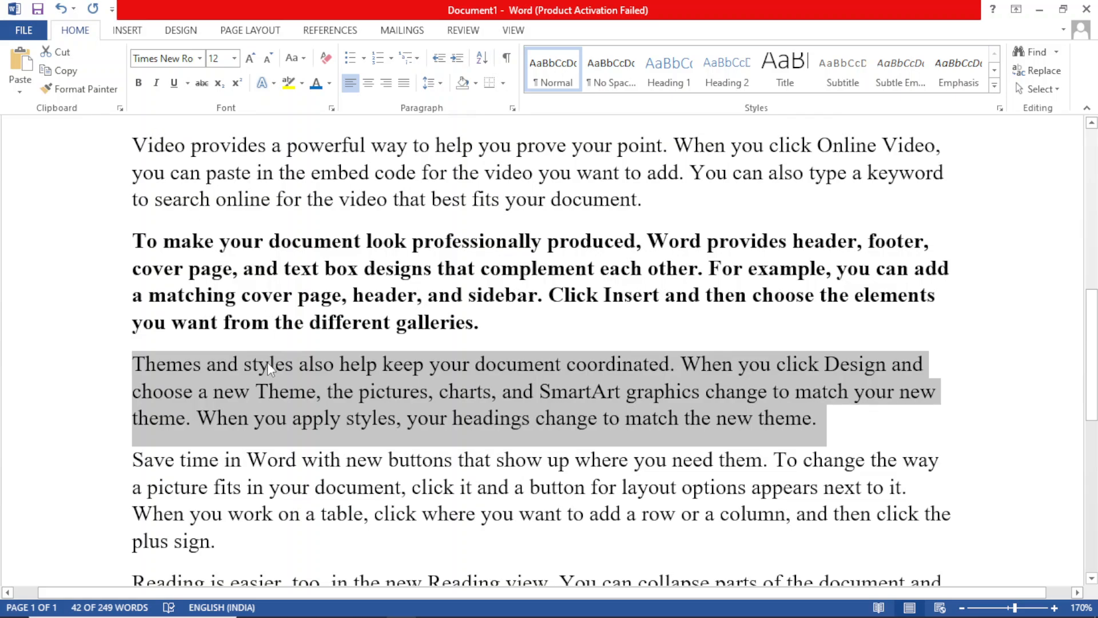
{"action": "left_click", "coordinate": [155, 84]}
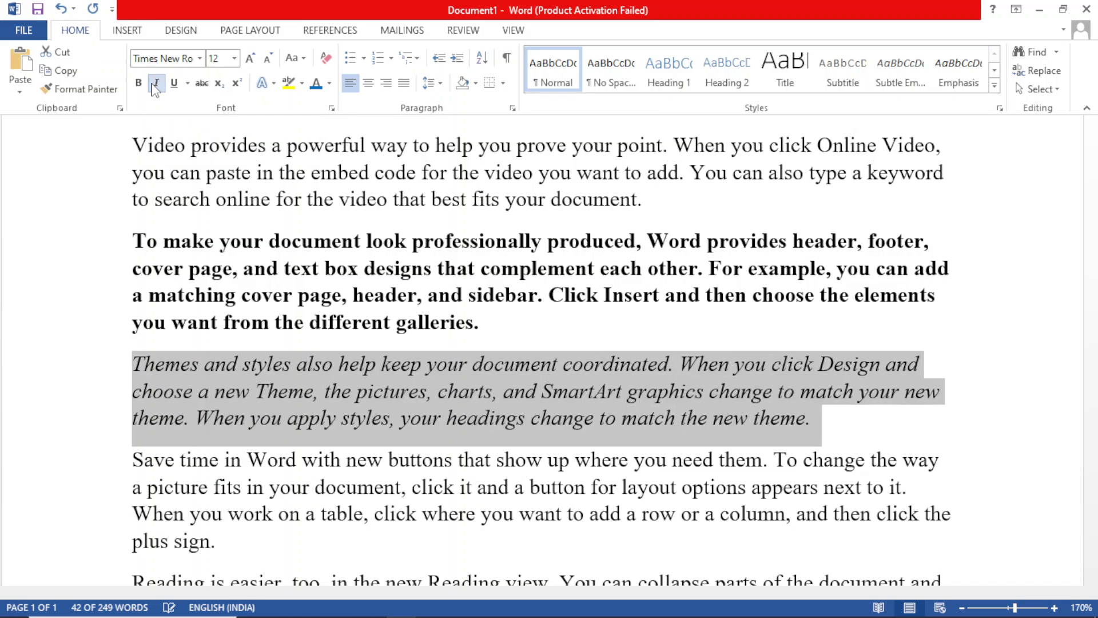
{"action": "left_click", "coordinate": [784, 315]}
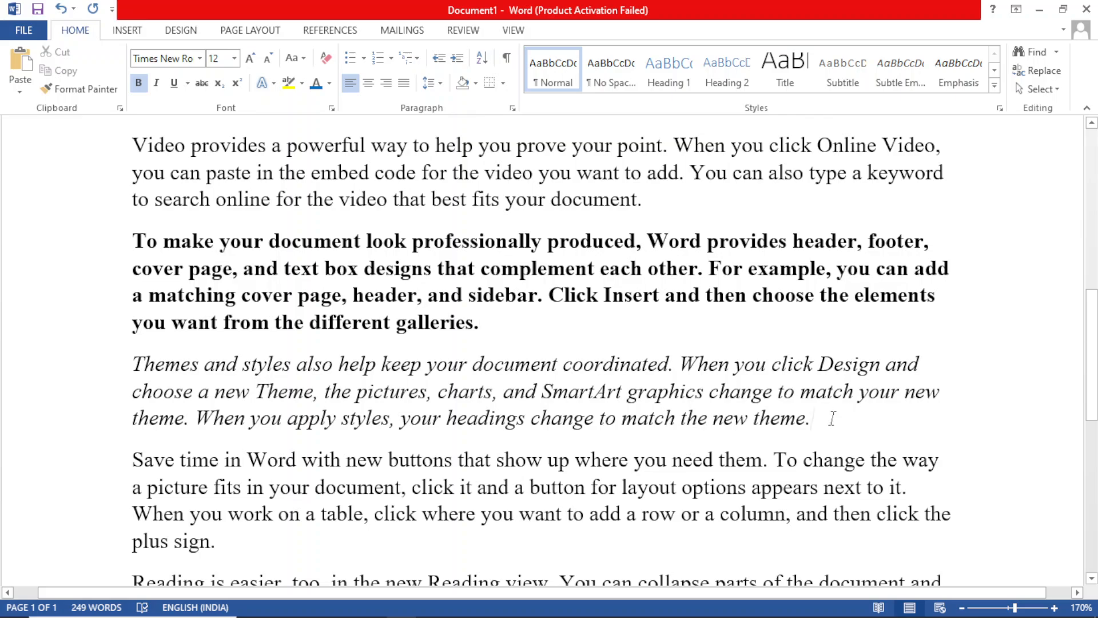
{"action": "left_click_drag", "start_coordinate": [833, 419], "coordinate": [141, 362]}
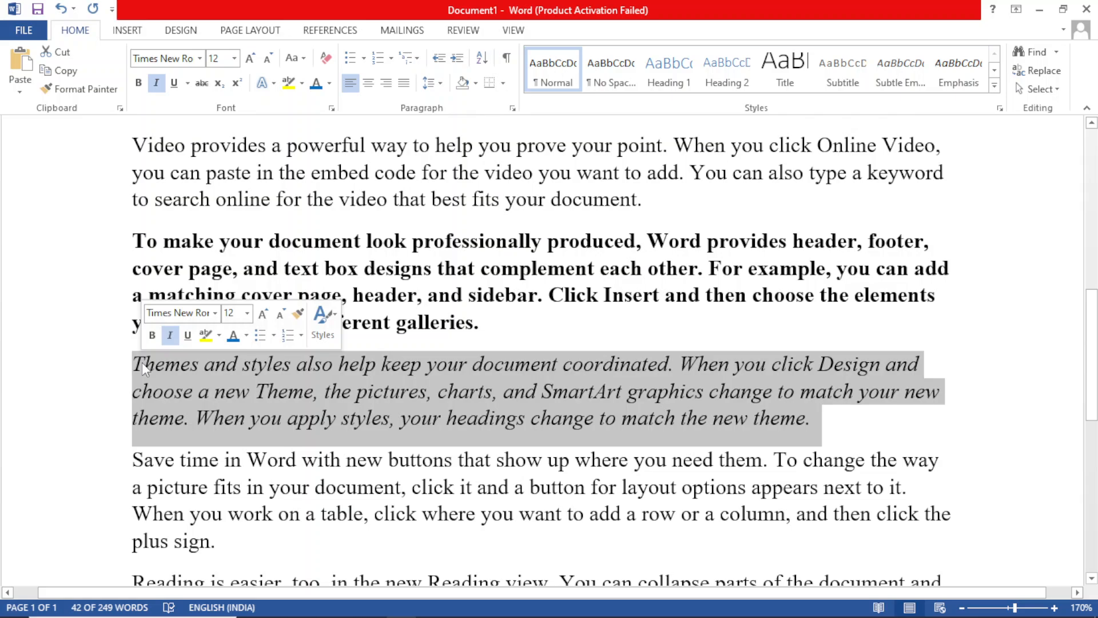
{"action": "left_click", "coordinate": [156, 83]}
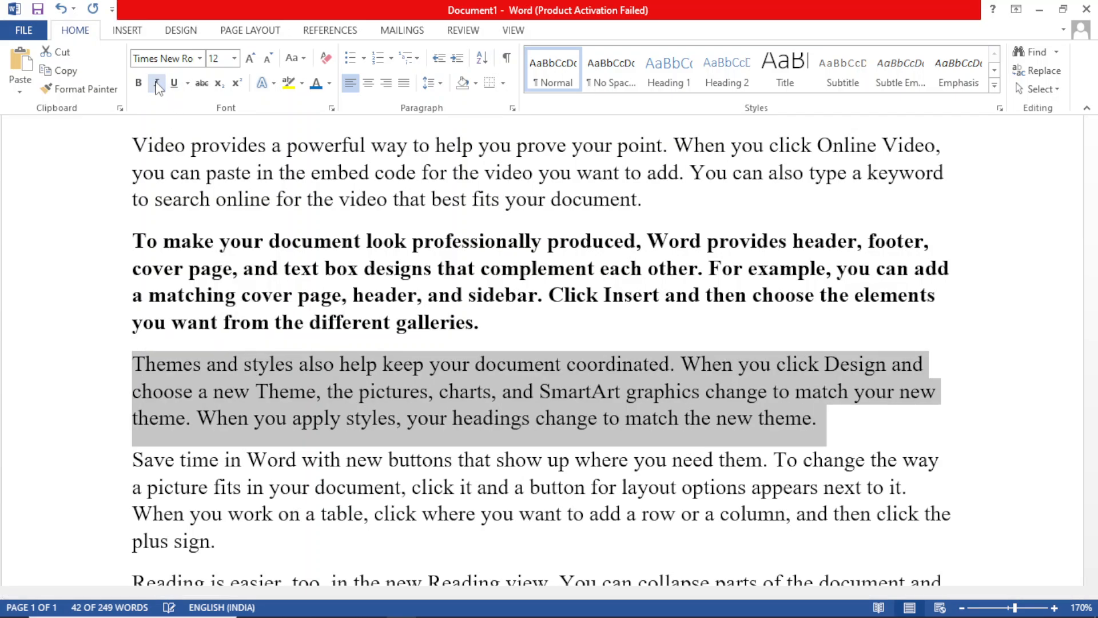
{"action": "left_click", "coordinate": [730, 337]}
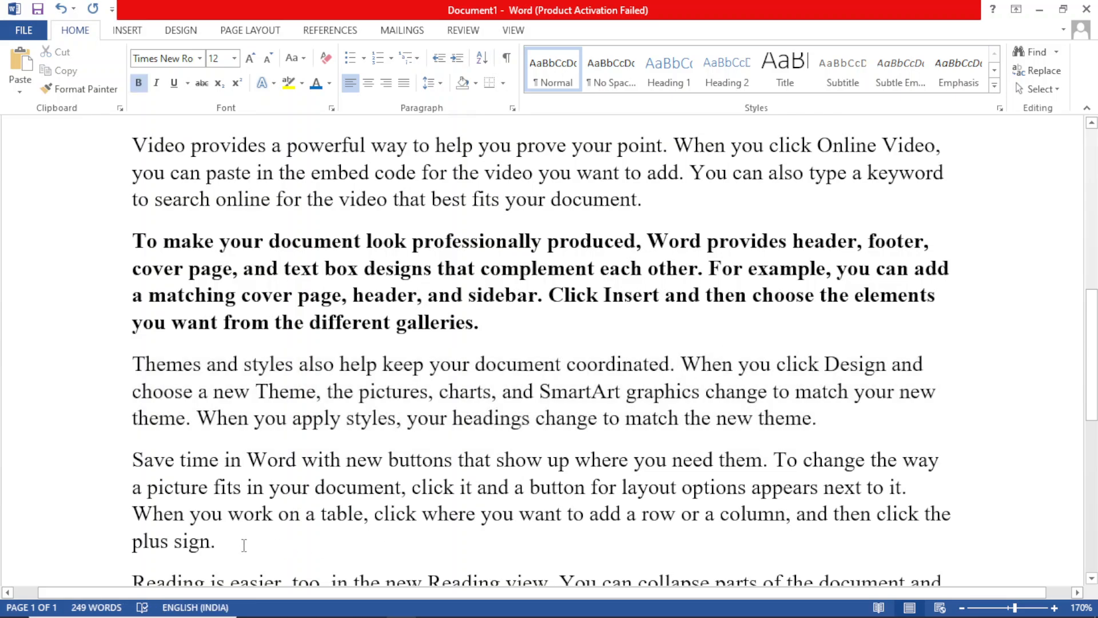
Step: Italicize the whole paragraph starting "Save time in Word" and deselect it
{"action": "left_click_drag", "start_coordinate": [235, 540], "coordinate": [138, 463]}
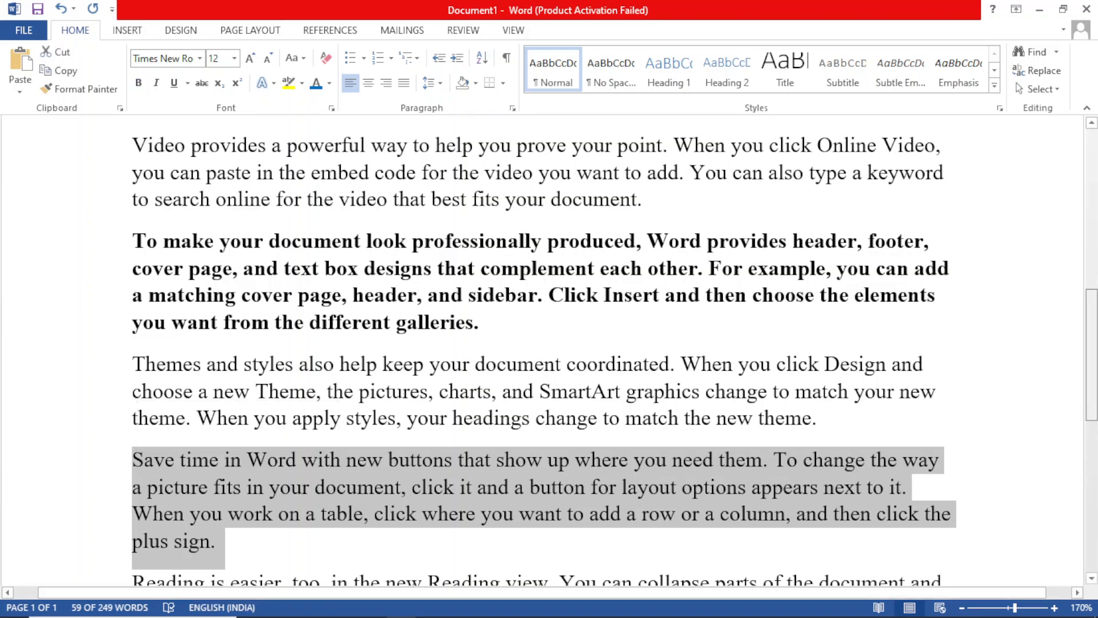
{"action": "mouse_move", "coordinate": [1091, 355]}
{"action": "left_mouse_down"}
{"action": "mouse_move", "coordinate": [1092, 335]}
{"action": "mouse_move", "coordinate": [1092, 355]}
{"action": "left_mouse_up"}
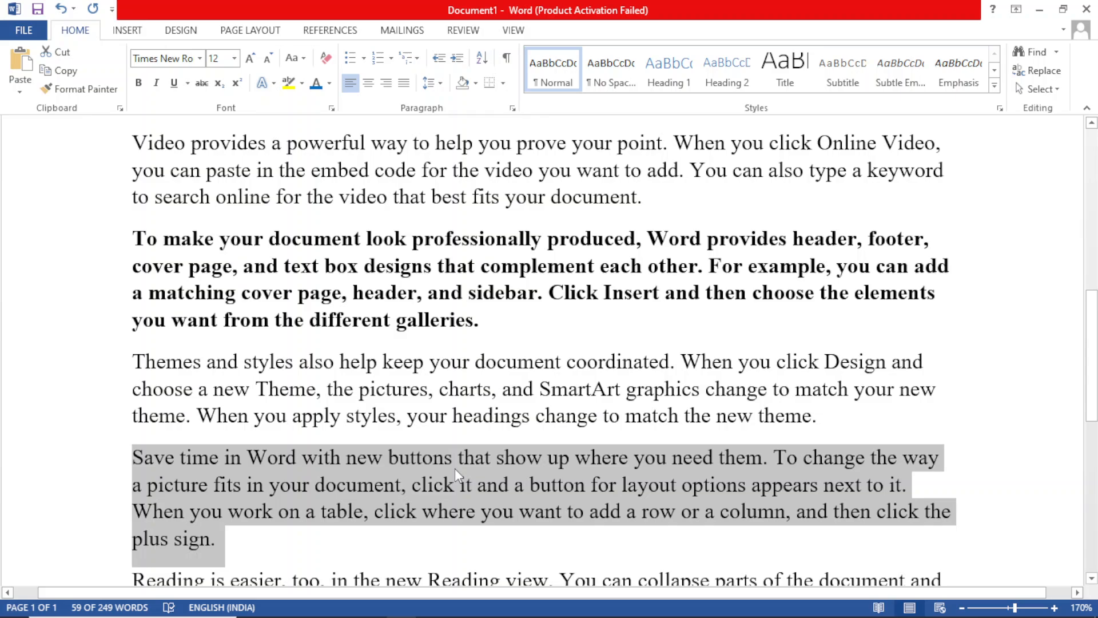
{"action": "left_click", "coordinate": [157, 83]}
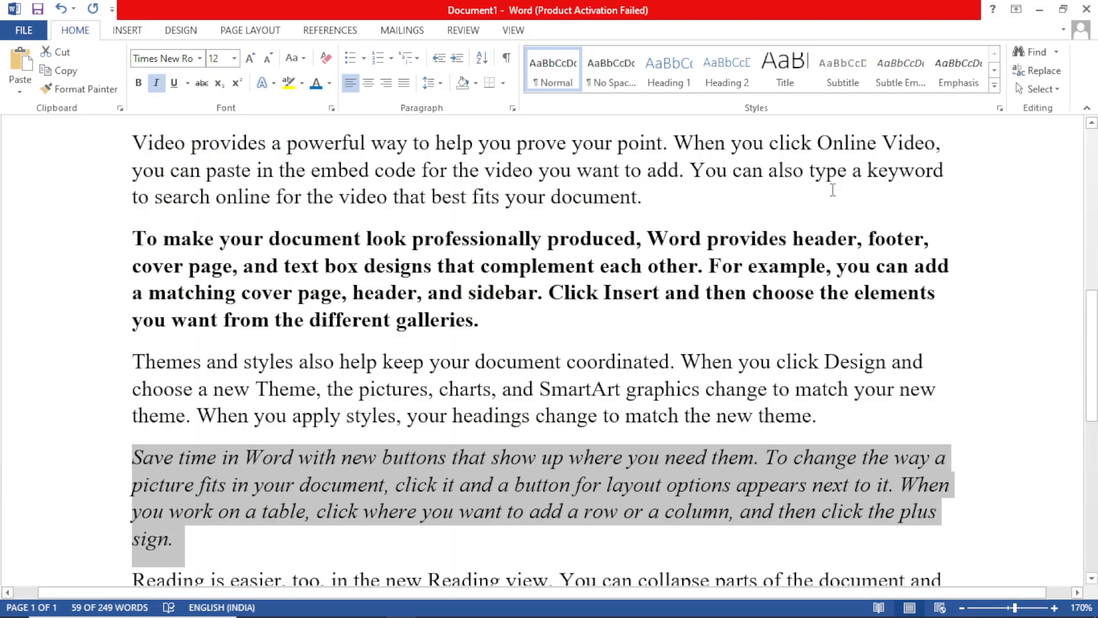
{"action": "left_click", "coordinate": [945, 312]}
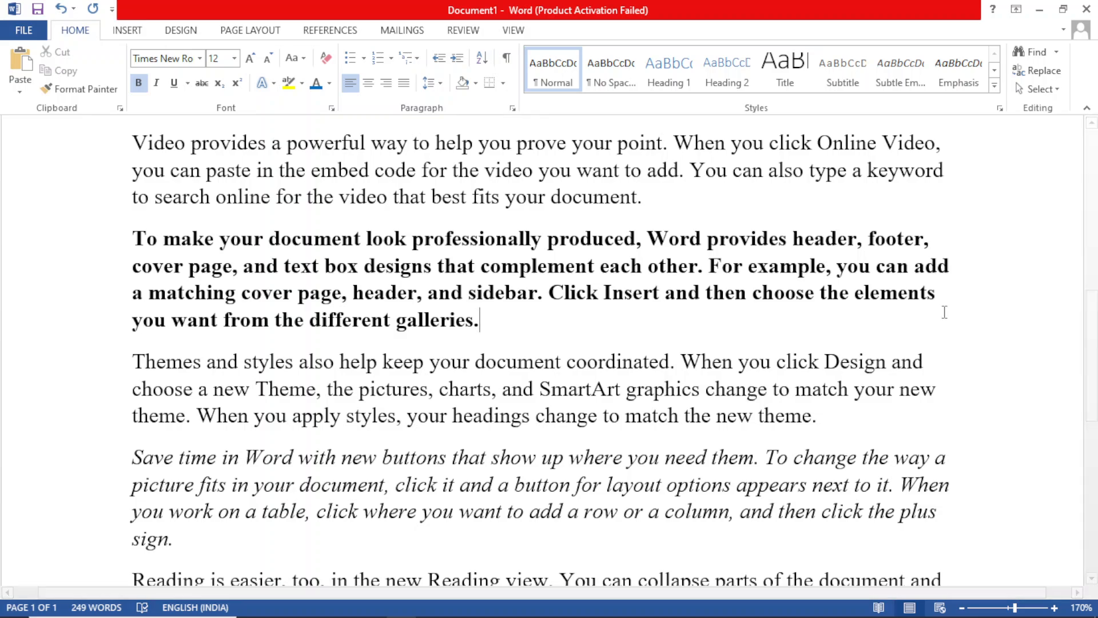
Step: Apply an underline to the whole paragraph starting "Video provides", remove it again, and deselect the paragraph
{"action": "left_click", "coordinate": [189, 83]}
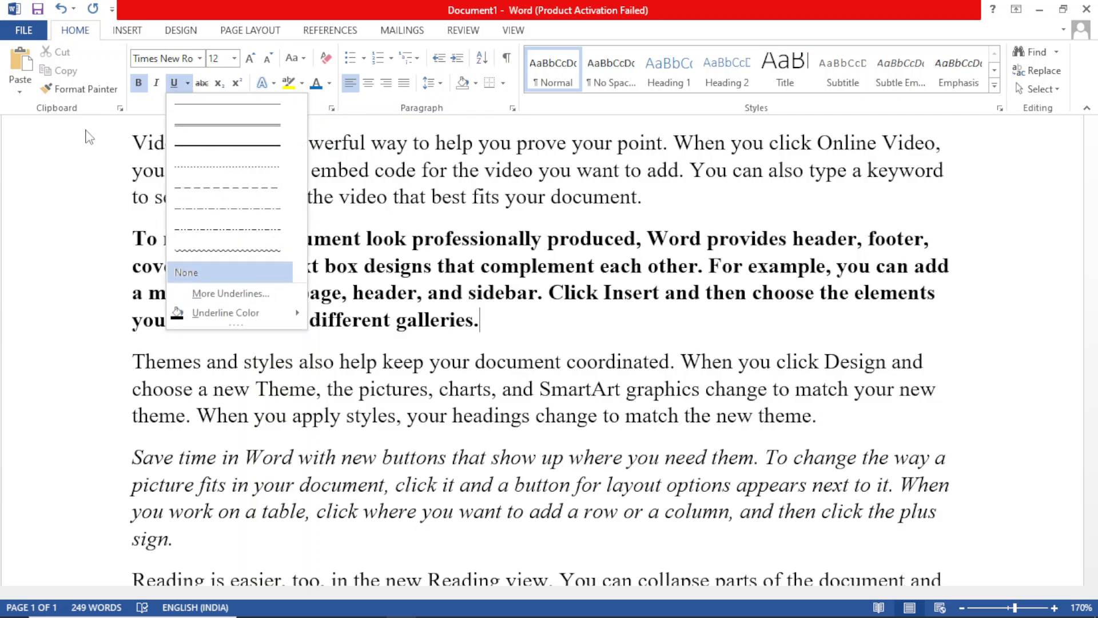
{"action": "left_click", "coordinate": [63, 153]}
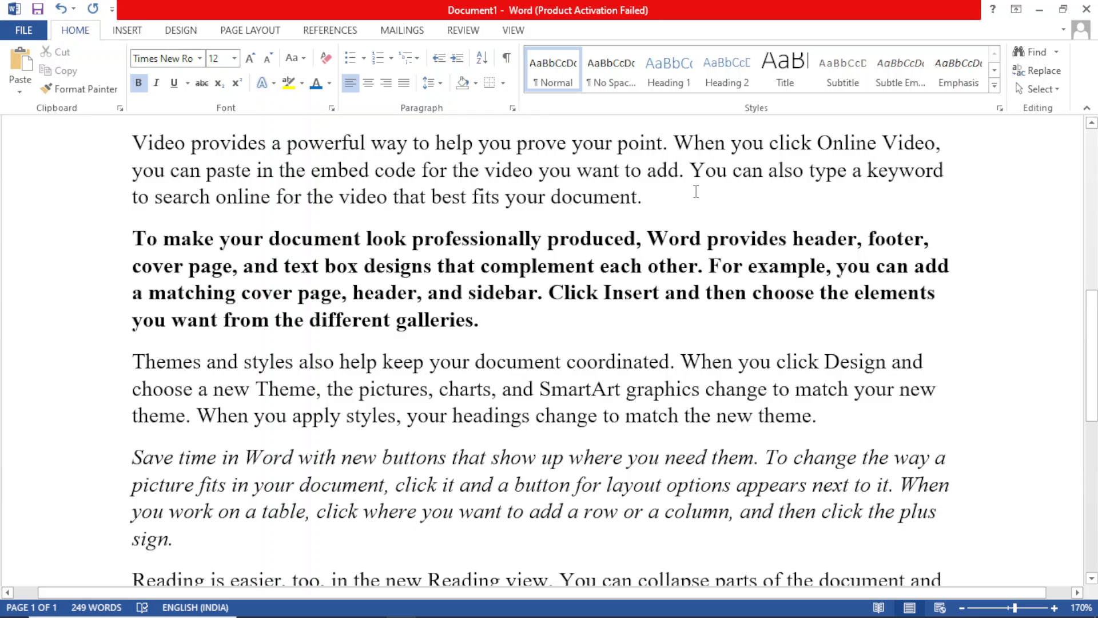
{"action": "left_click", "coordinate": [978, 163]}
{"action": "double_click", "coordinate": [978, 163]}
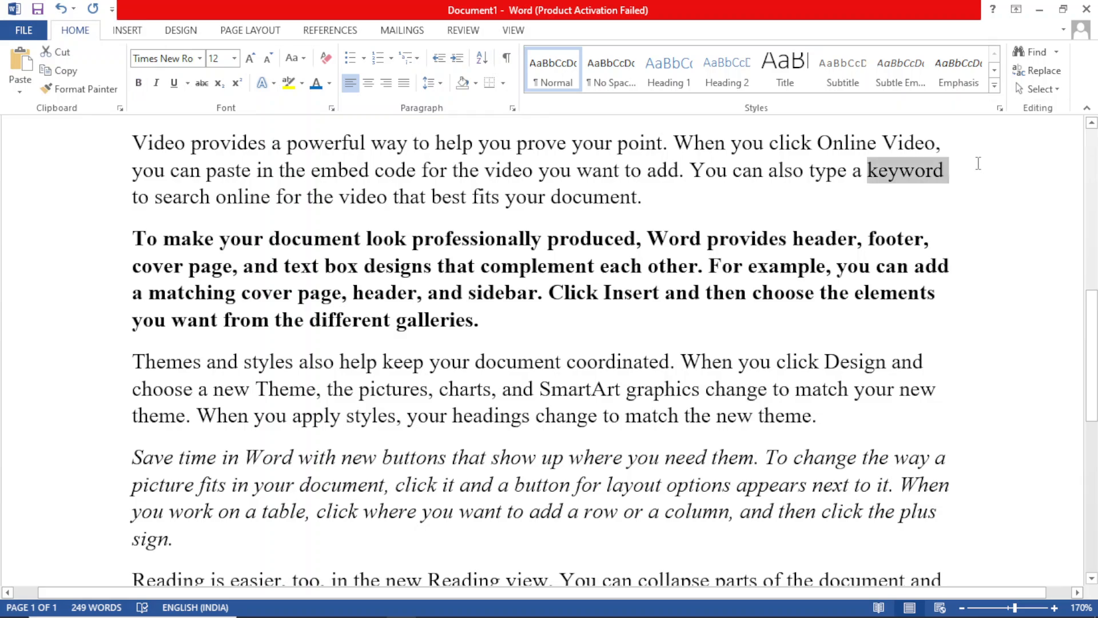
{"action": "triple_click", "coordinate": [978, 163]}
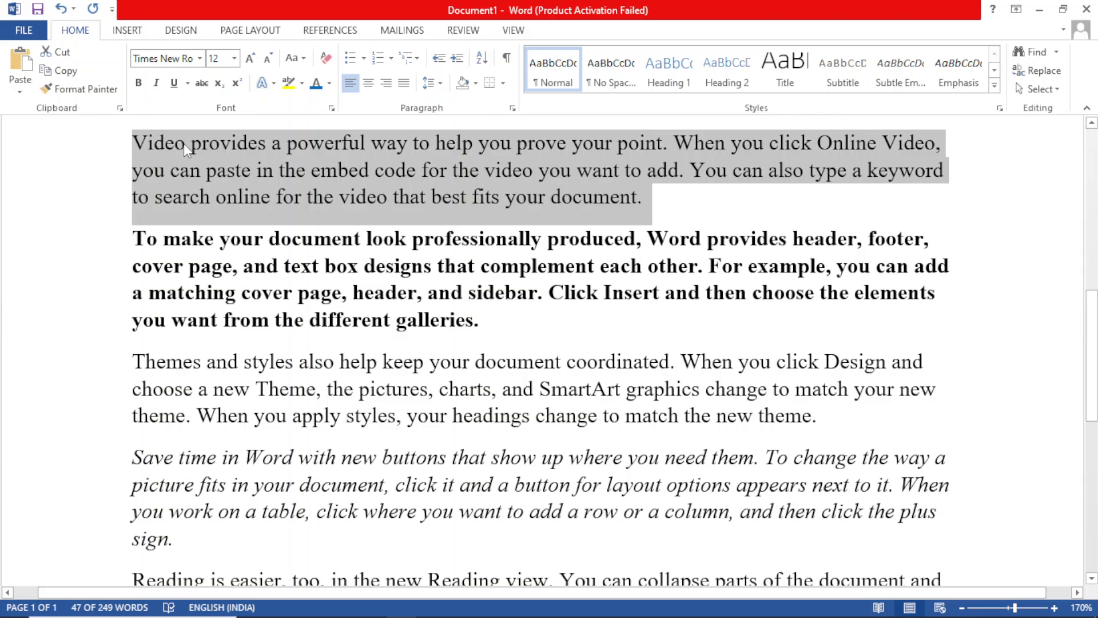
{"action": "left_click", "coordinate": [174, 84]}
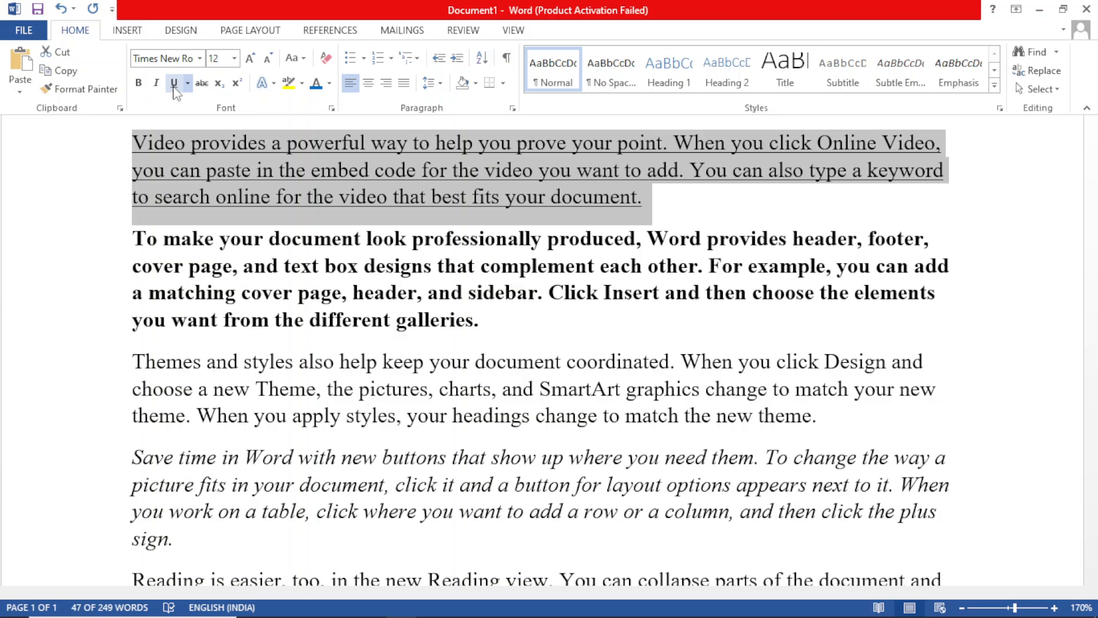
{"action": "left_click", "coordinate": [174, 86]}
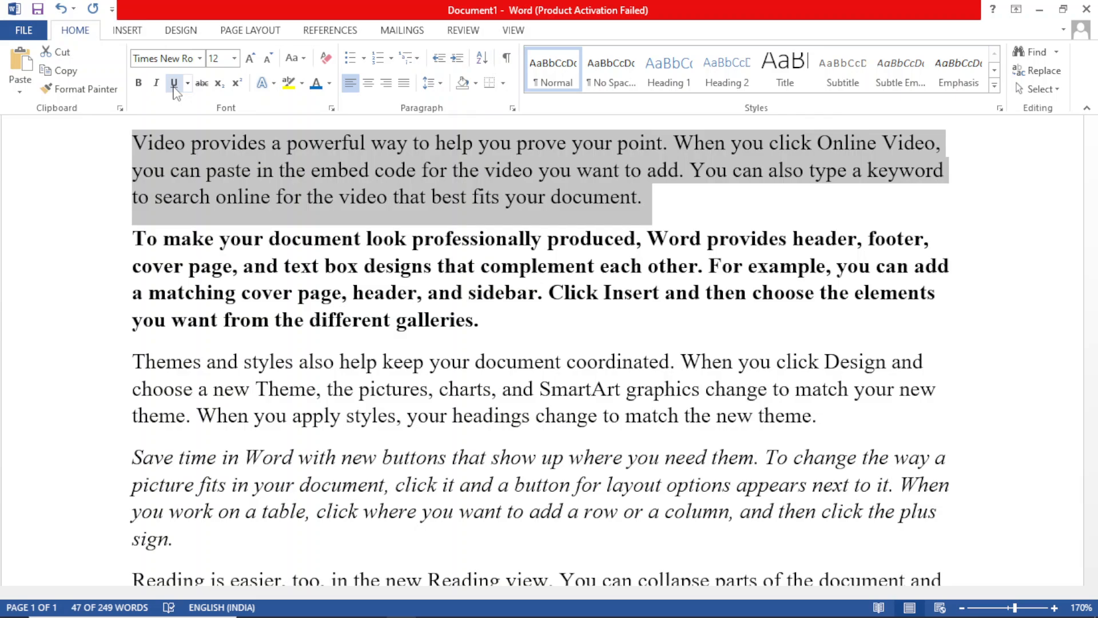
{"action": "left_click", "coordinate": [798, 215]}
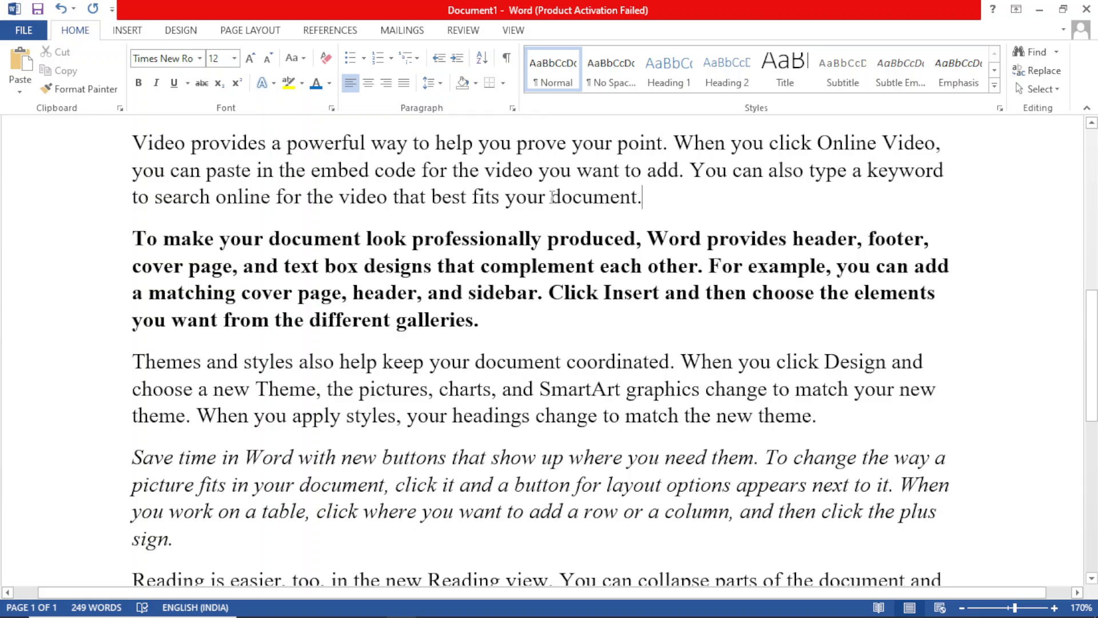
Step: Apply bold and italics to the word "document" ending the "Video provides" paragraph, and remove both again
{"action": "left_click_drag", "start_coordinate": [553, 197], "coordinate": [639, 196]}
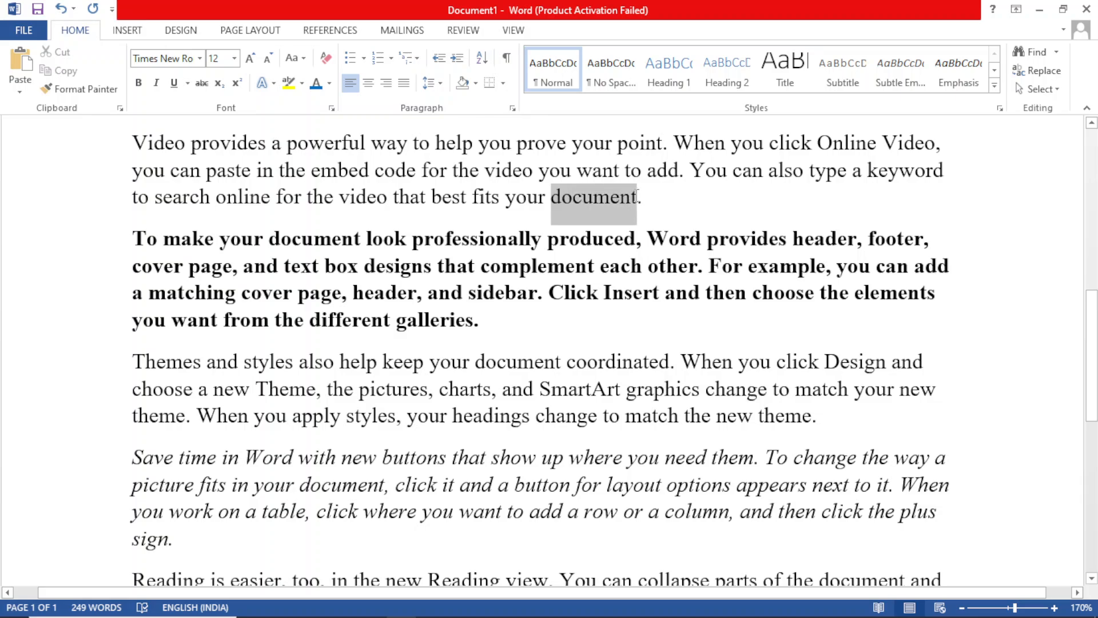
{"action": "left_click", "coordinate": [139, 84]}
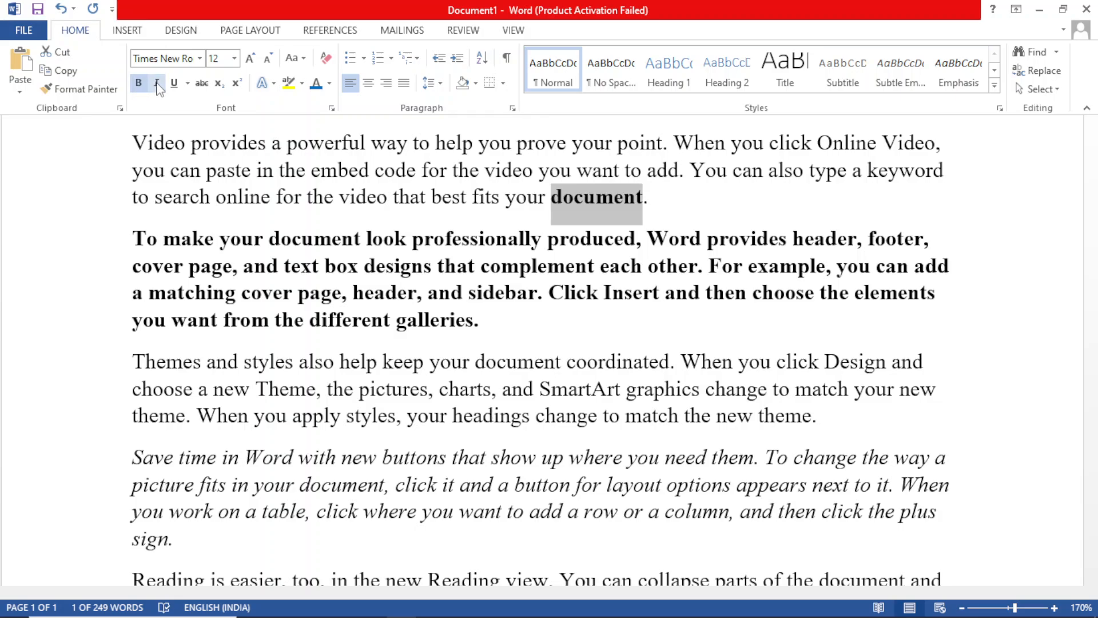
{"action": "left_click", "coordinate": [157, 84]}
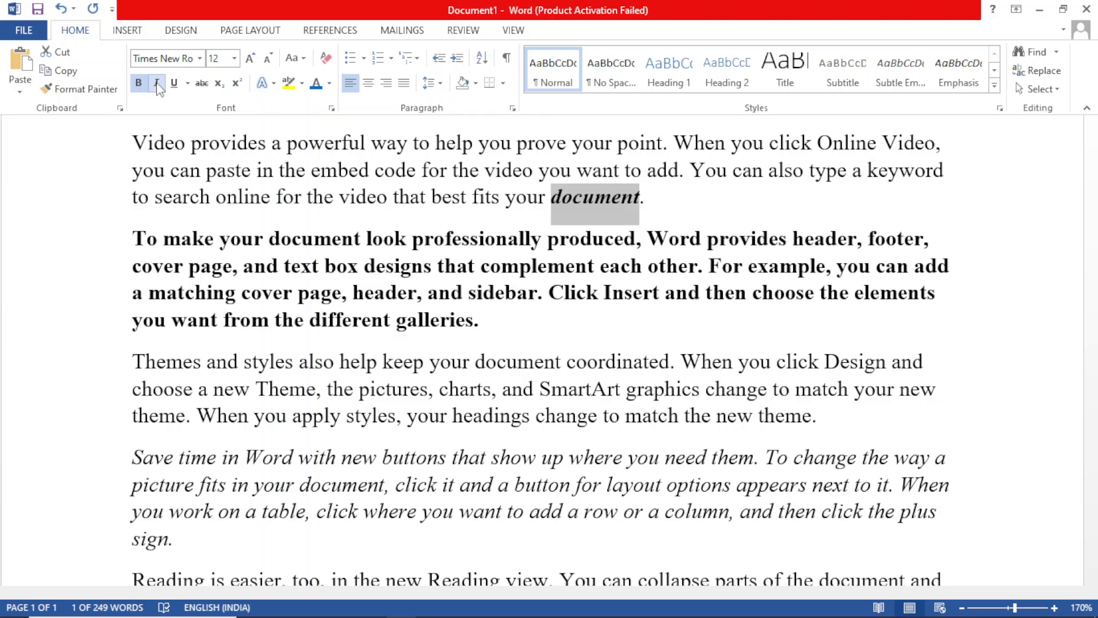
{"action": "left_click", "coordinate": [157, 85]}
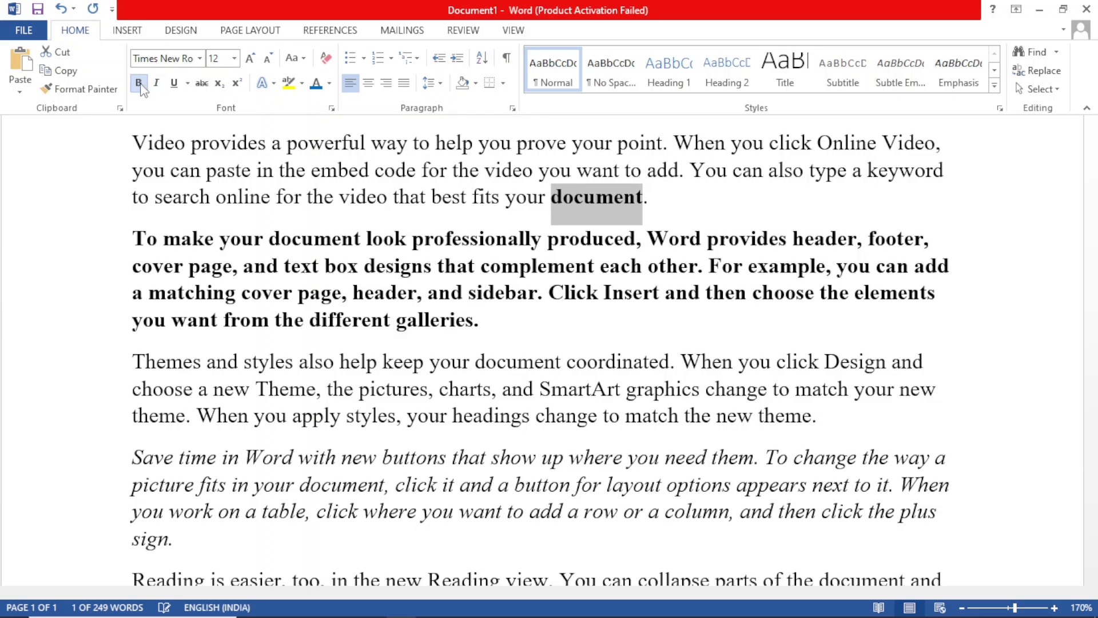
{"action": "left_click", "coordinate": [136, 87]}
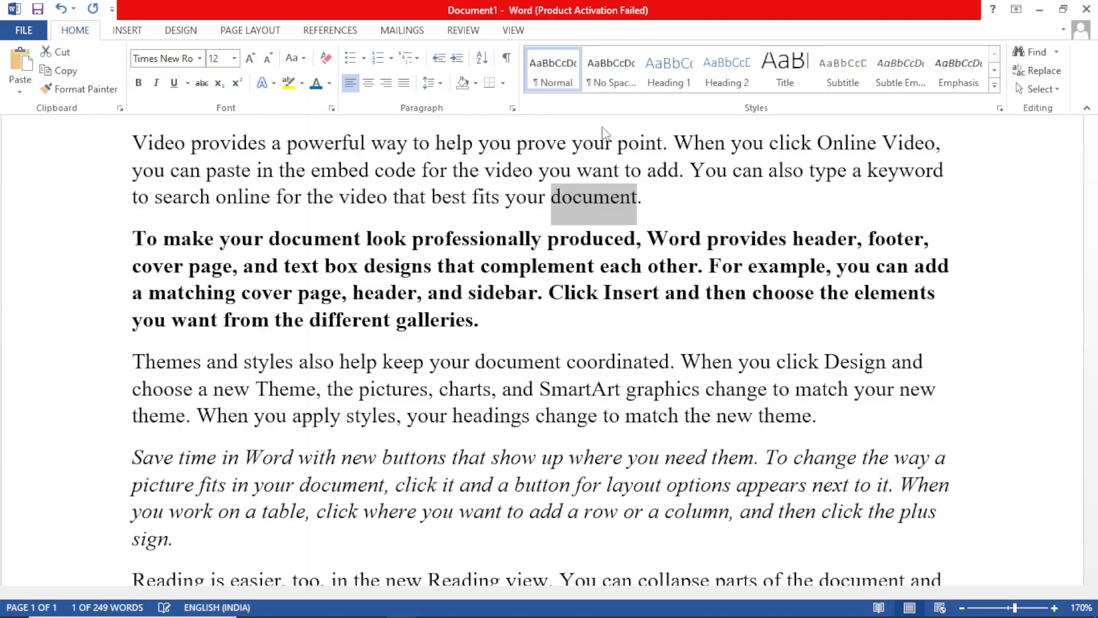
{"action": "left_click", "coordinate": [738, 191]}
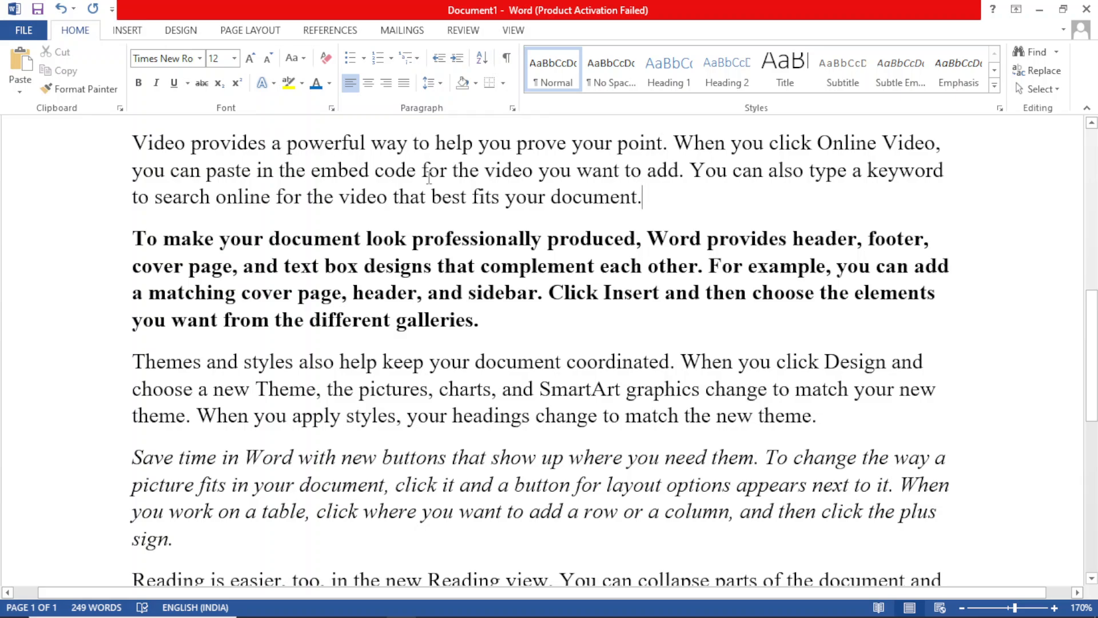
Step: Try to underline the word "your" in the last line of the "Video provides" paragraph and deselect it
{"action": "left_click", "coordinate": [542, 200]}
{"action": "left_click_drag", "start_coordinate": [543, 200], "coordinate": [506, 197]}
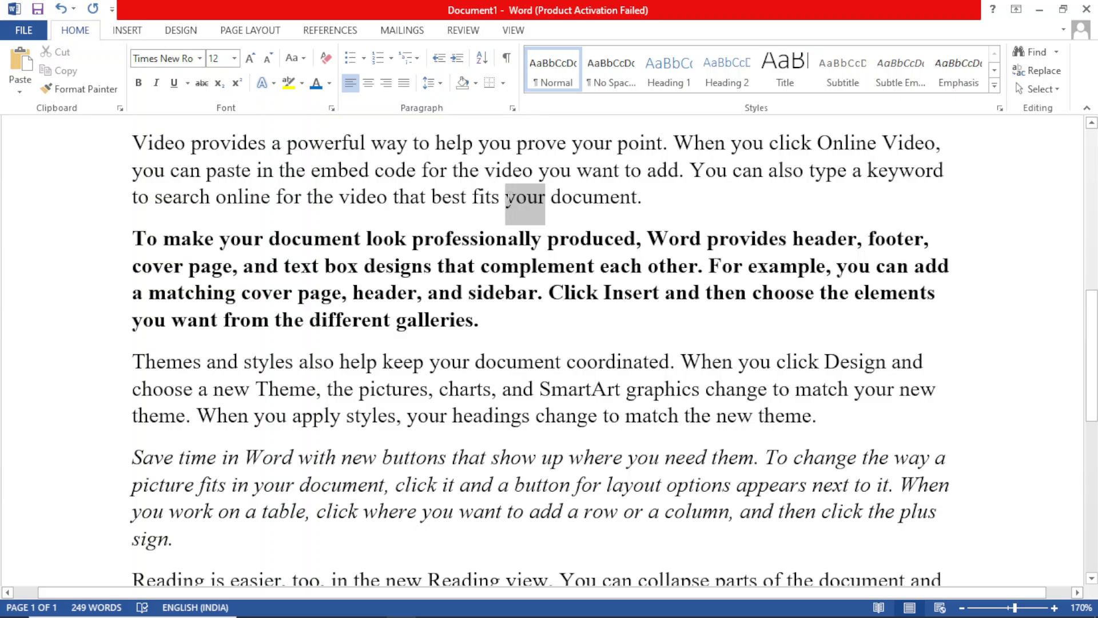
{"action": "left_click", "coordinate": [175, 84]}
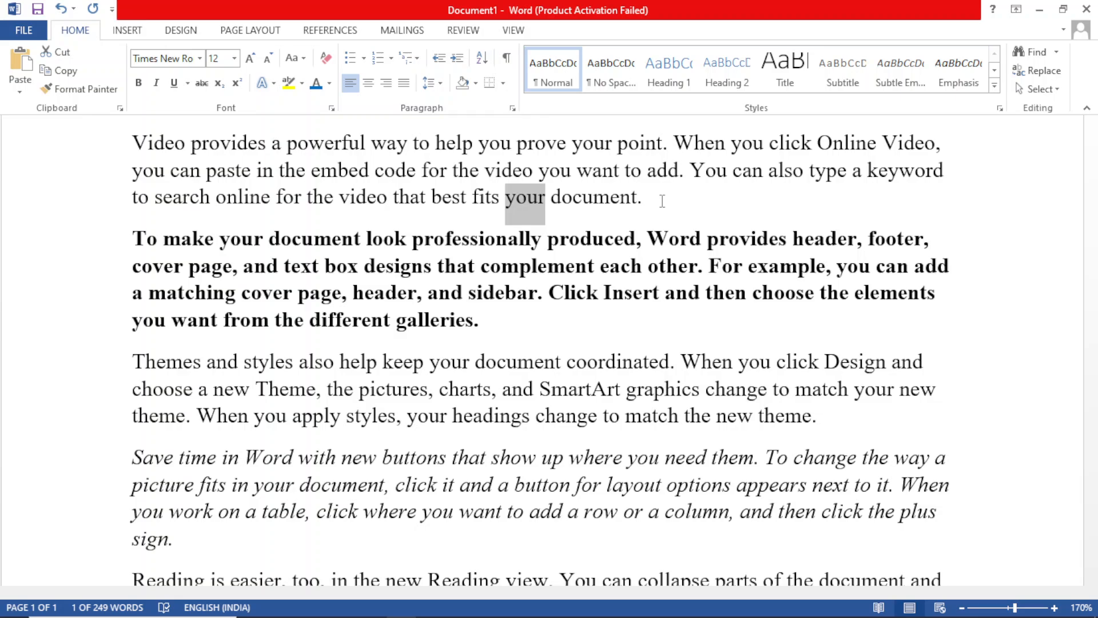
{"action": "left_click", "coordinate": [662, 201]}
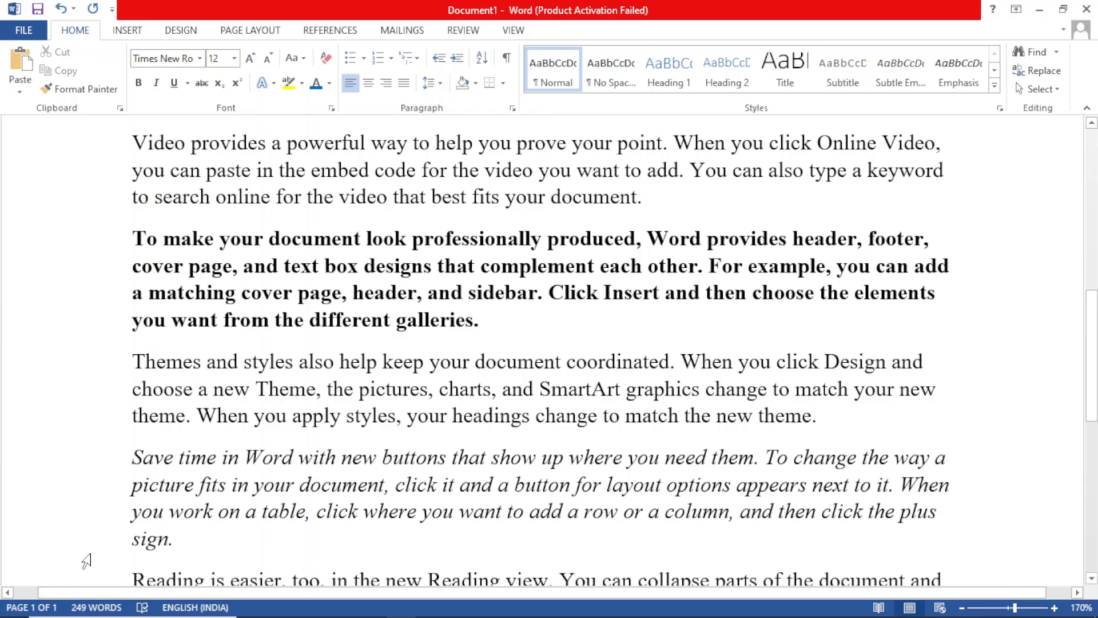
Step: Underline the whole italic paragraph starting "Save time in Word" and deselect it
{"action": "left_click", "coordinate": [274, 485]}
{"action": "triple_click", "coordinate": [274, 484]}
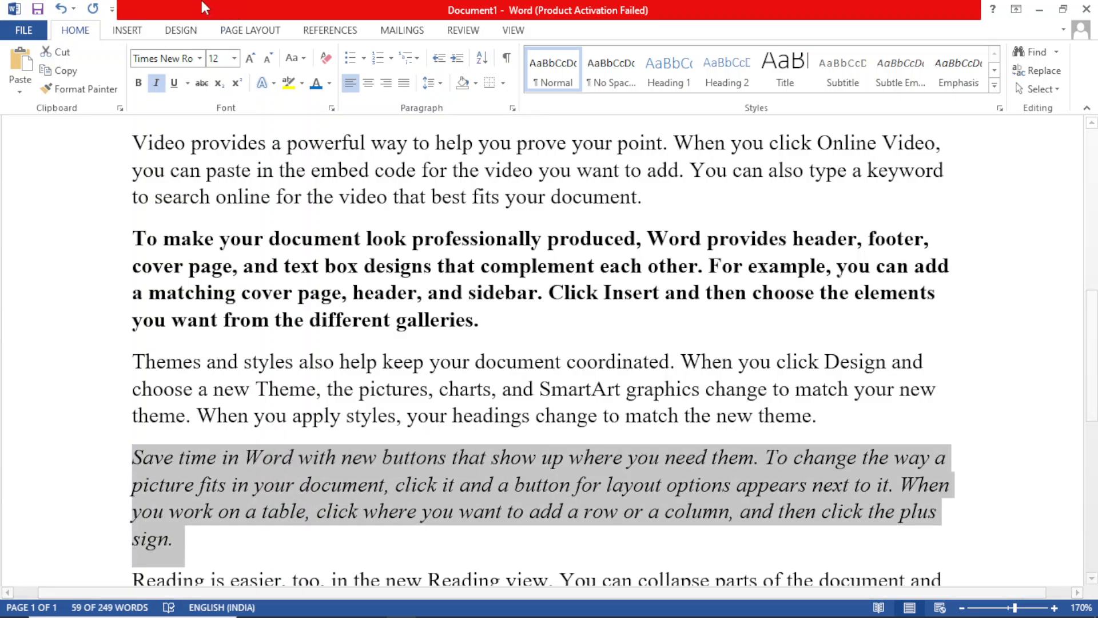
{"action": "left_click", "coordinate": [174, 84]}
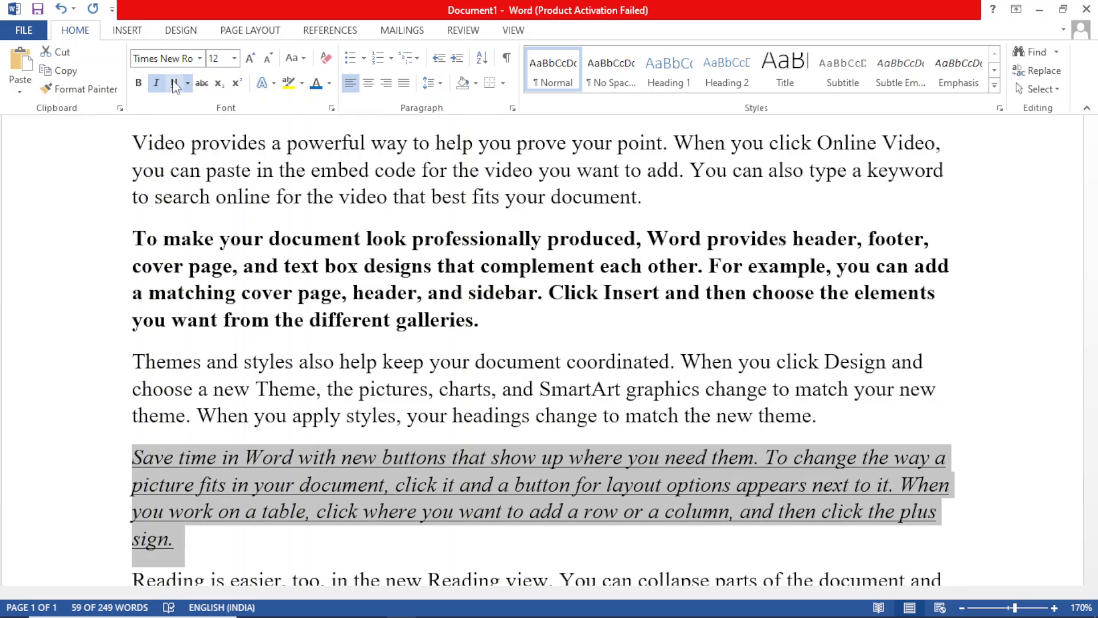
{"action": "left_click", "coordinate": [945, 355]}
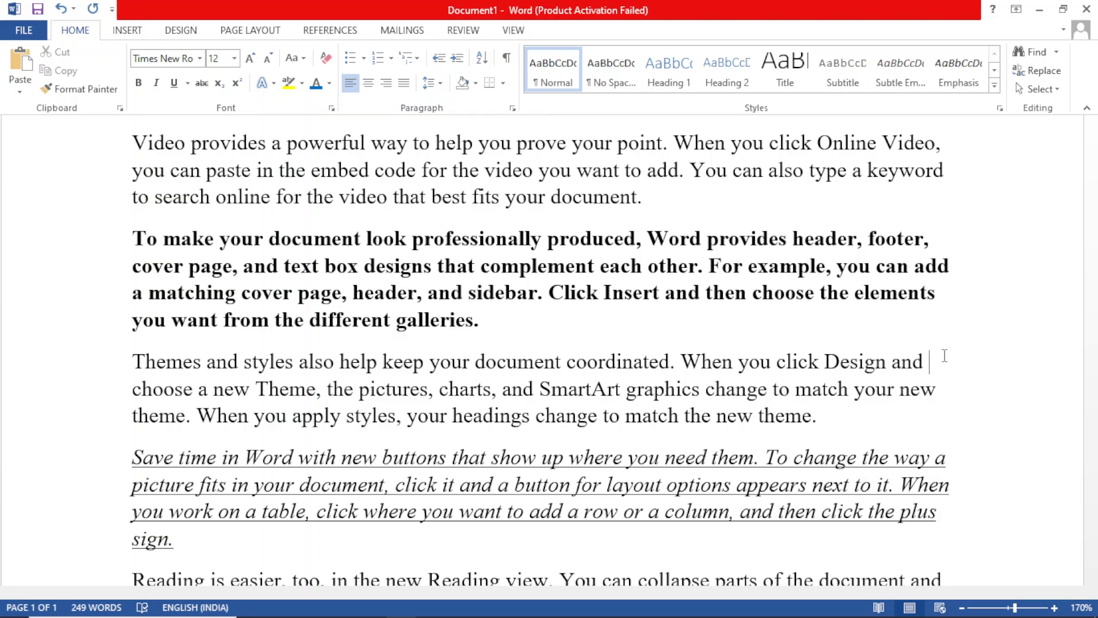
{"action": "left_click", "coordinate": [199, 58]}
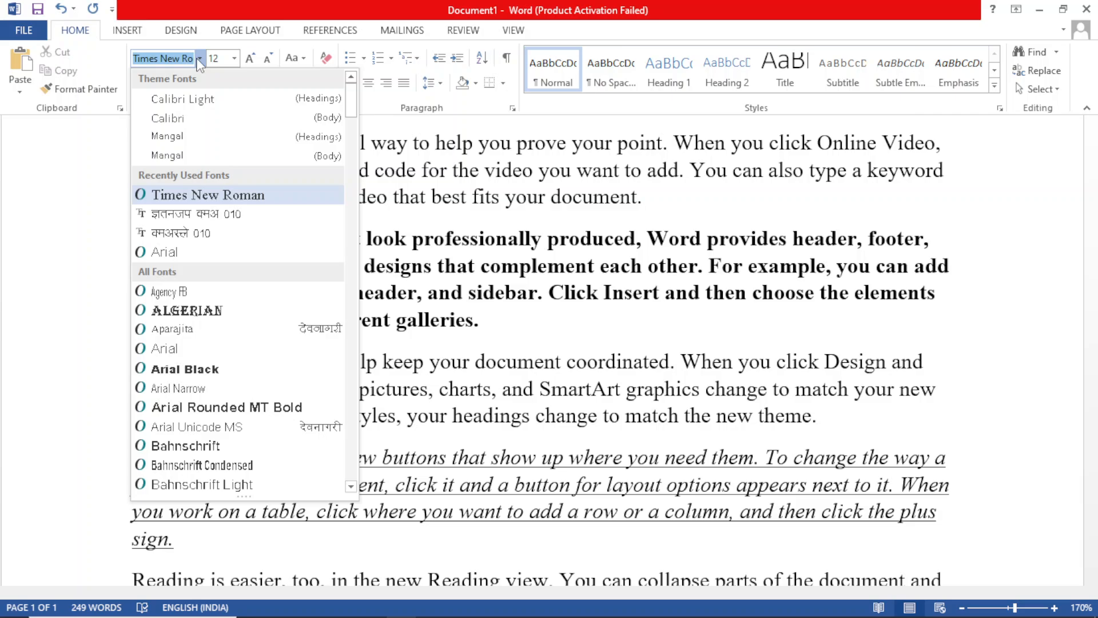
{"action": "left_click", "coordinate": [432, 155]}
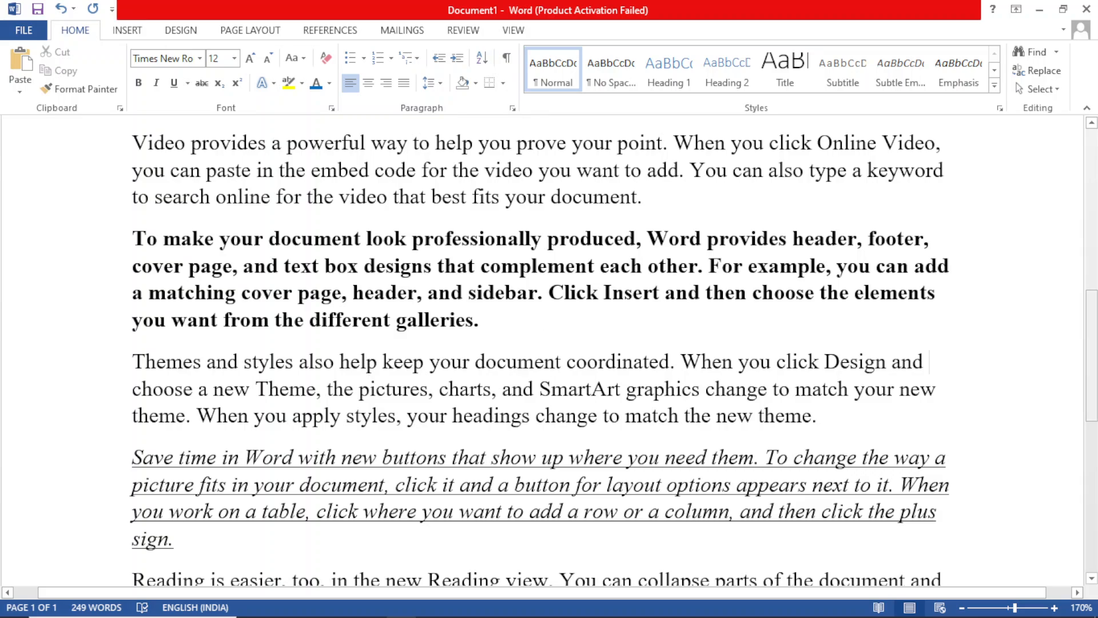
{"action": "scroll", "coordinate": [367, 368], "scroll_direction": "up", "scroll_amount": 3}
{"action": "scroll", "coordinate": [613, 420], "scroll_direction": "down", "scroll_amount": 4}
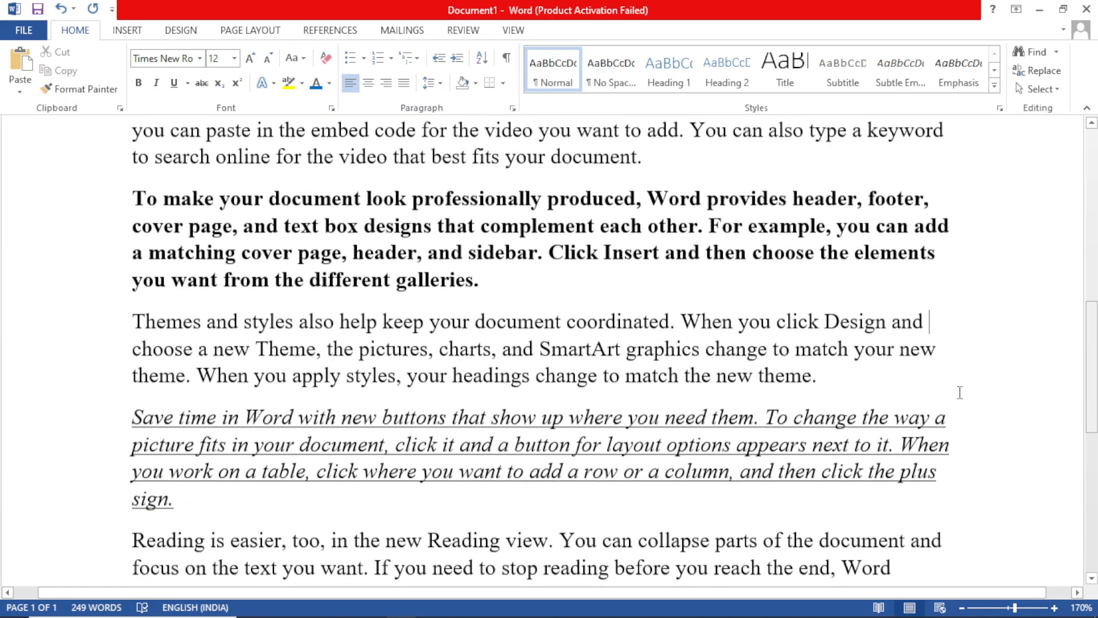
Step: Set the font of the whole "Themes and styles" paragraph to Arial Black and deselect it
{"action": "triple_click", "coordinate": [192, 332]}
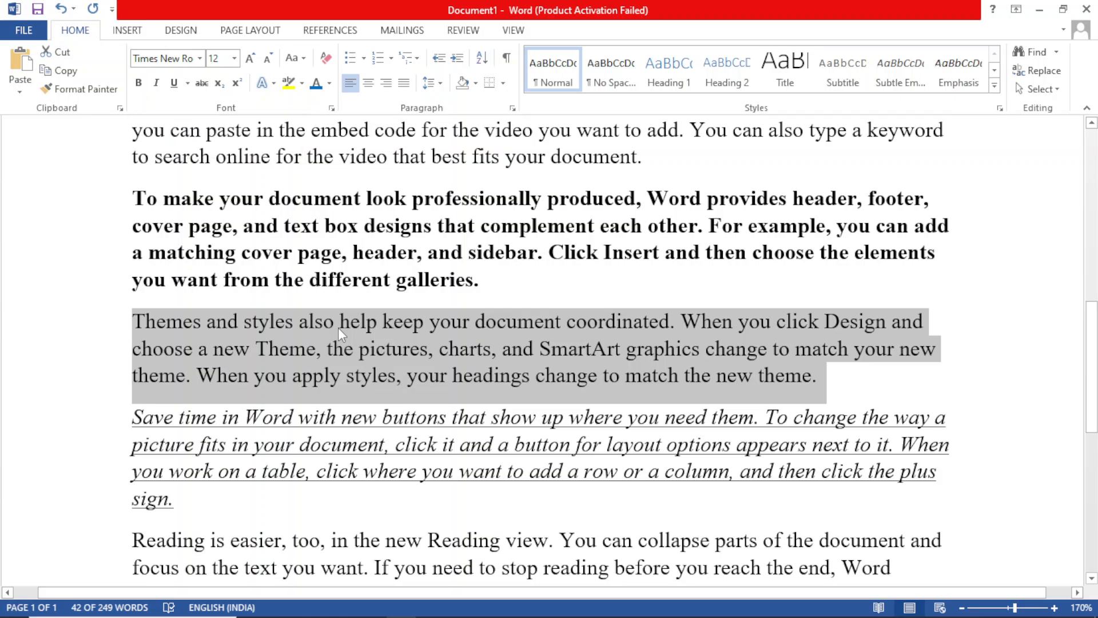
{"action": "left_click", "coordinate": [199, 59]}
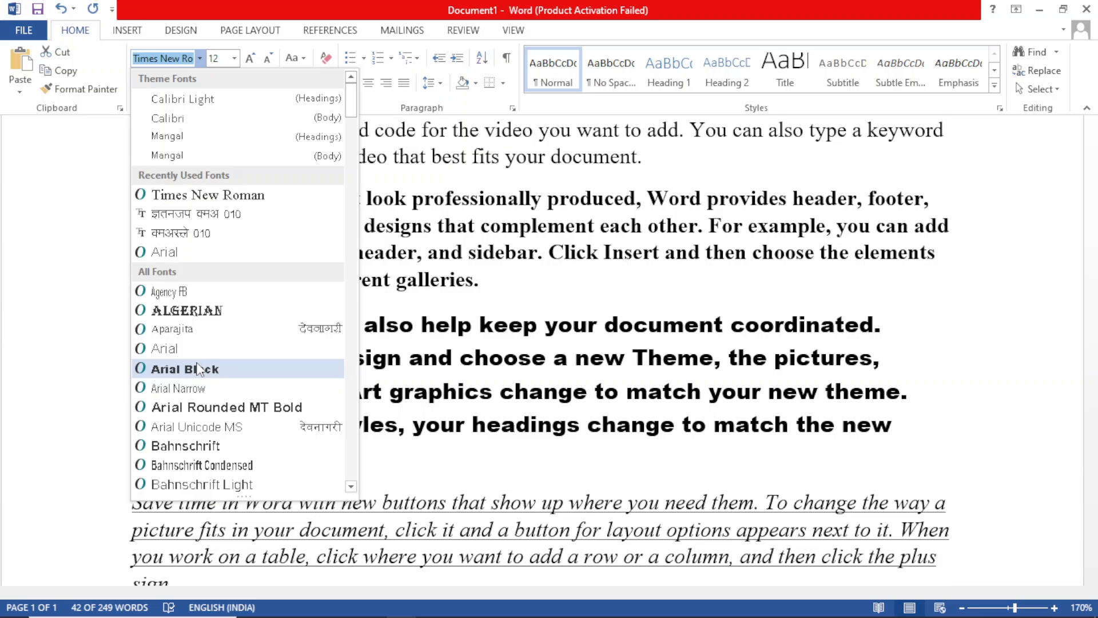
{"action": "left_click", "coordinate": [197, 368]}
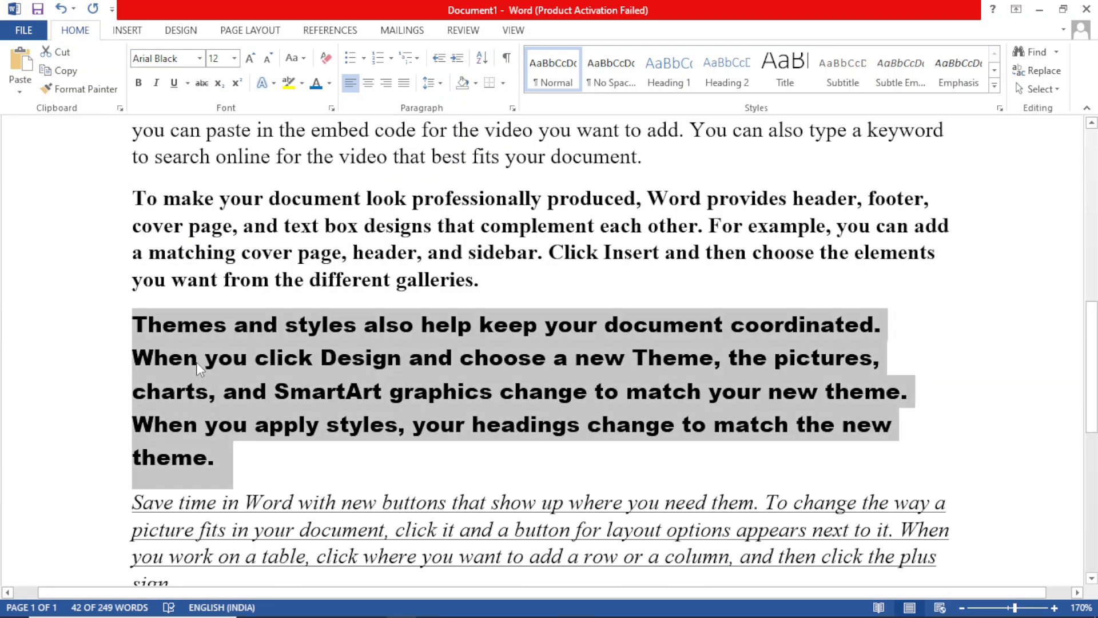
{"action": "left_click", "coordinate": [338, 473]}
Step: Place the cursor in the different paragraphs one after another to check which font each uses
{"action": "left_click", "coordinate": [285, 380]}
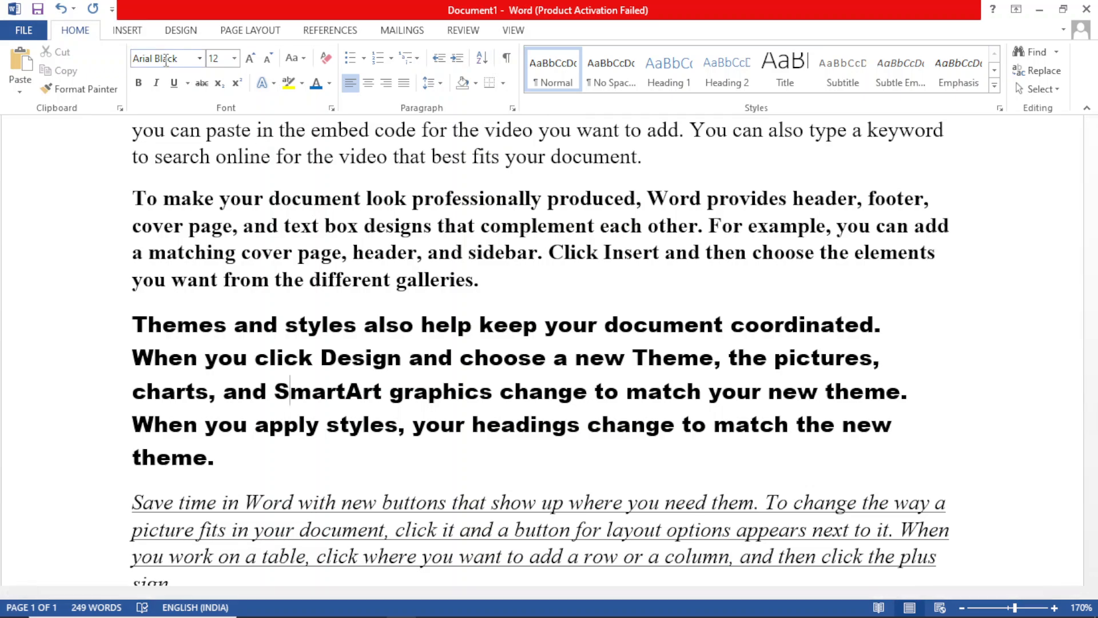
{"action": "left_click", "coordinate": [377, 224]}
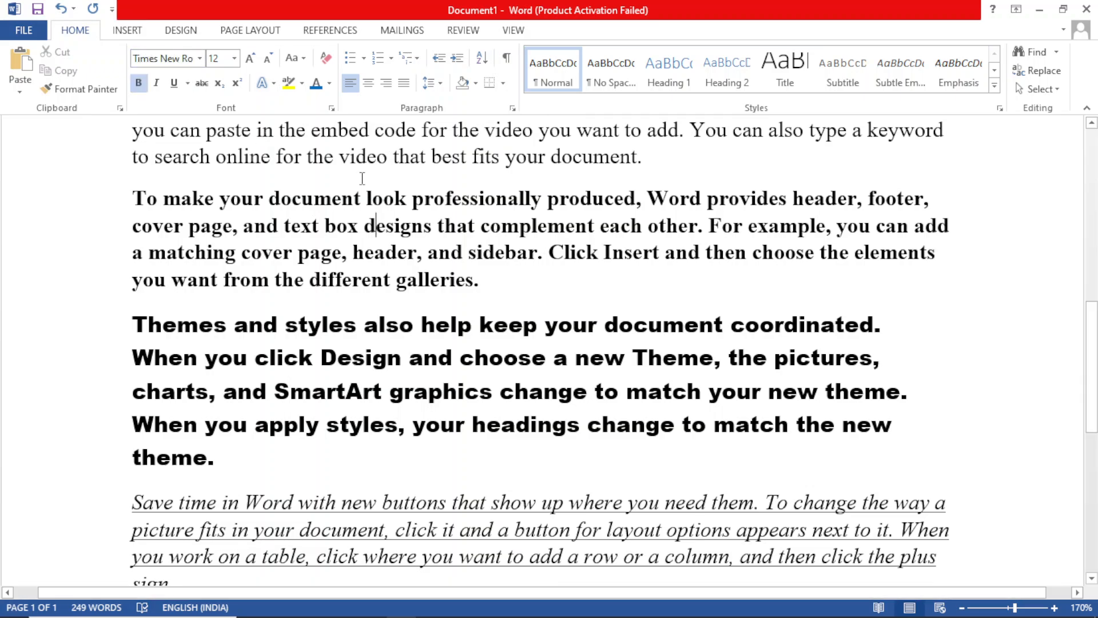
{"action": "left_click", "coordinate": [348, 137]}
{"action": "left_click", "coordinate": [431, 527]}
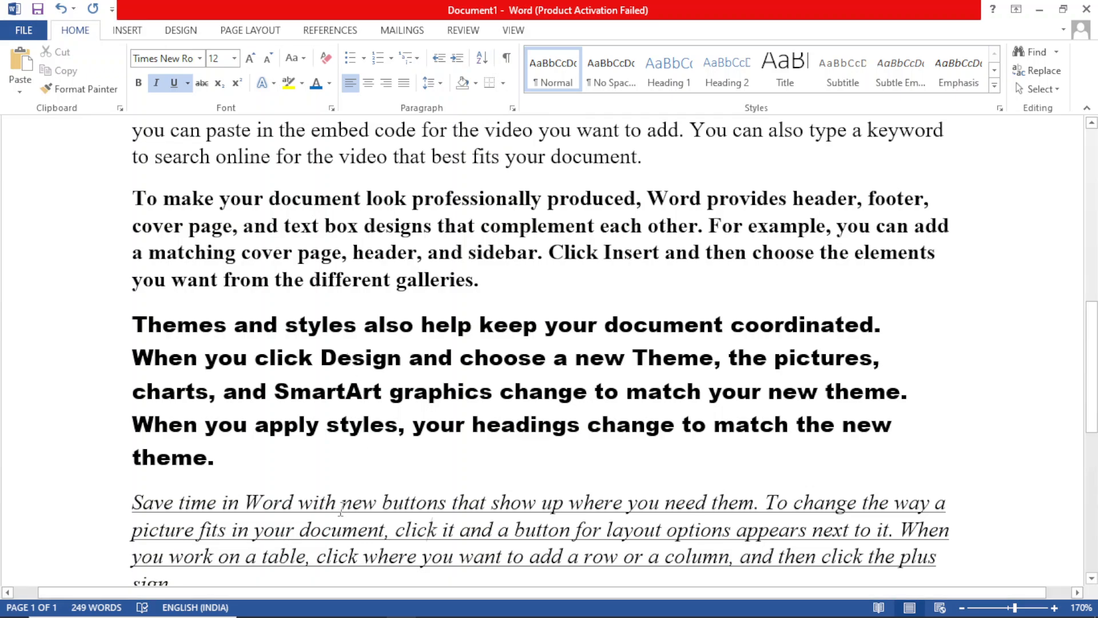
Step: Set the font of the last paragraph, starting "Reading is easier", to the theme body font Calibri
{"action": "scroll", "coordinate": [724, 455], "scroll_direction": "down", "scroll_amount": 5}
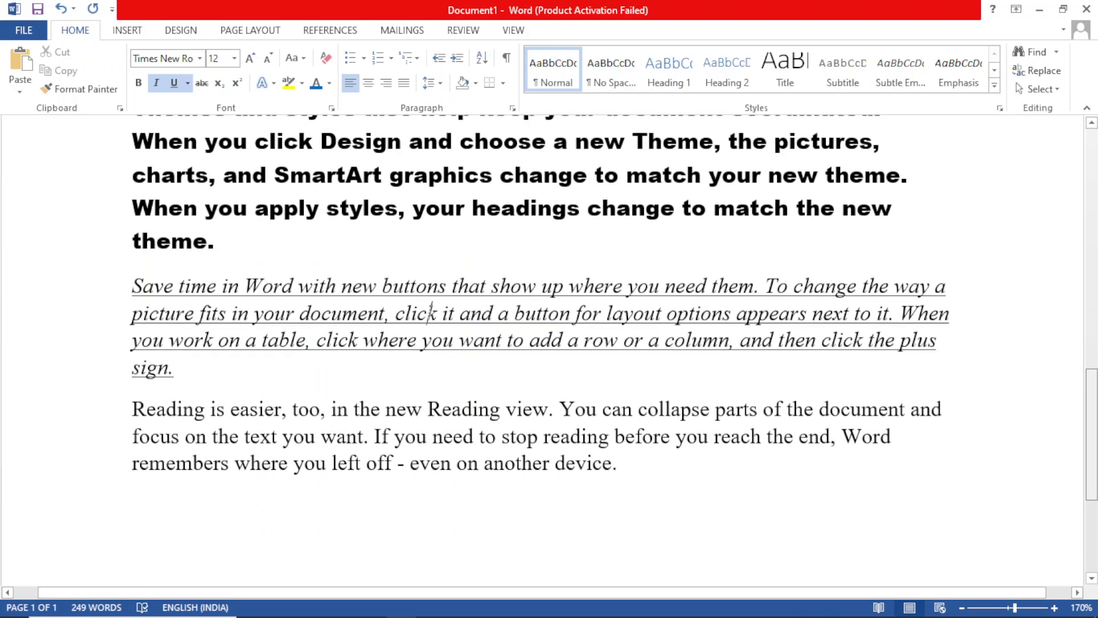
{"action": "left_click_drag", "start_coordinate": [642, 393], "coordinate": [134, 342]}
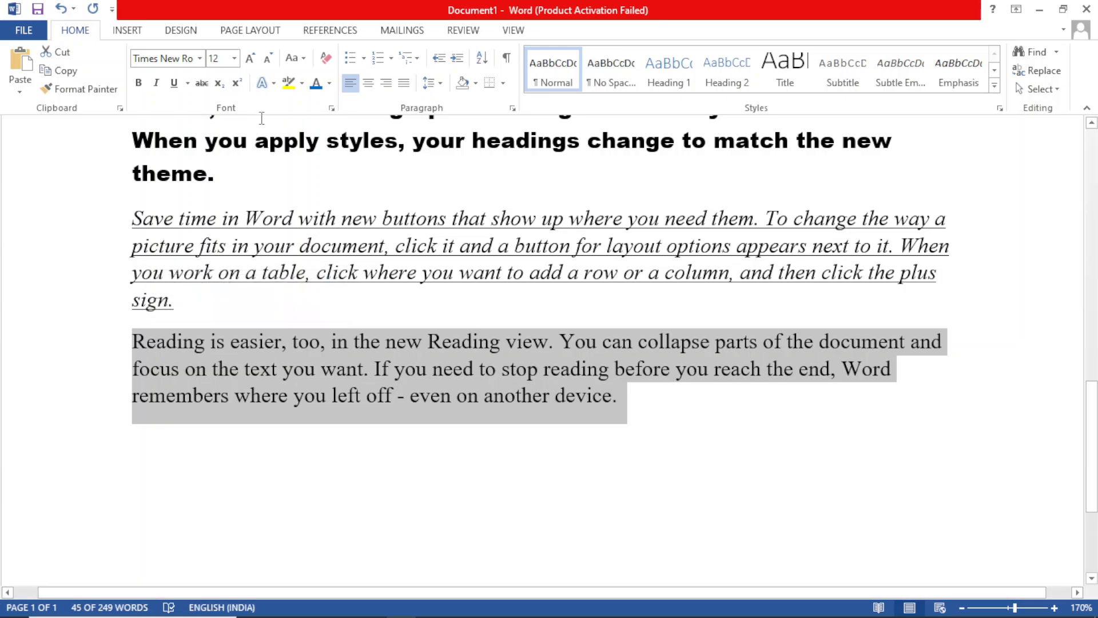
{"action": "left_click", "coordinate": [200, 59]}
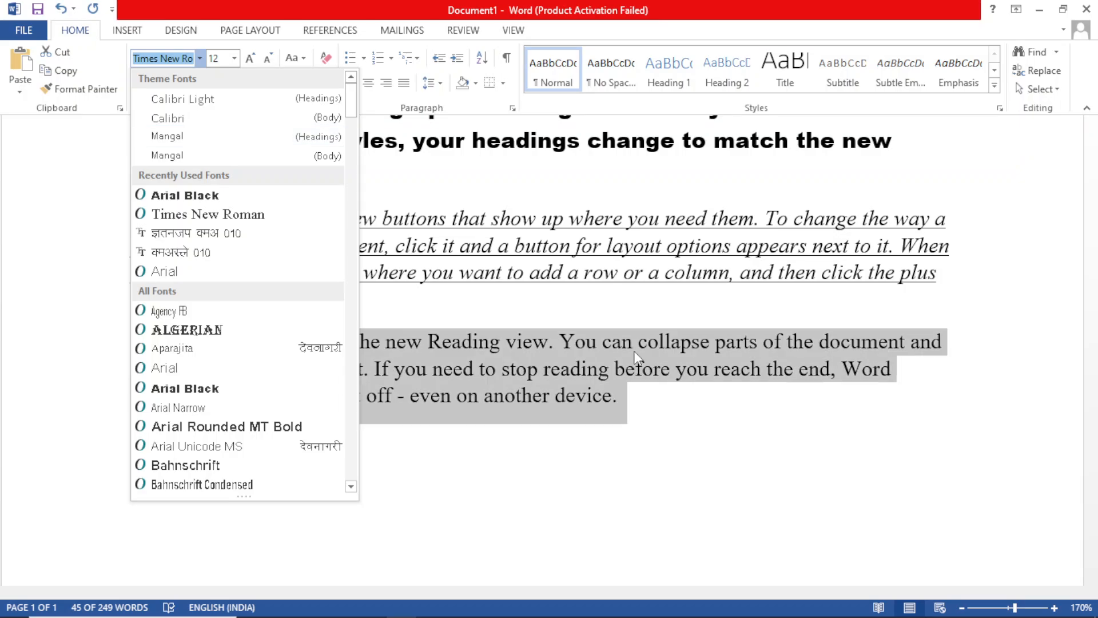
{"action": "left_click", "coordinate": [224, 119]}
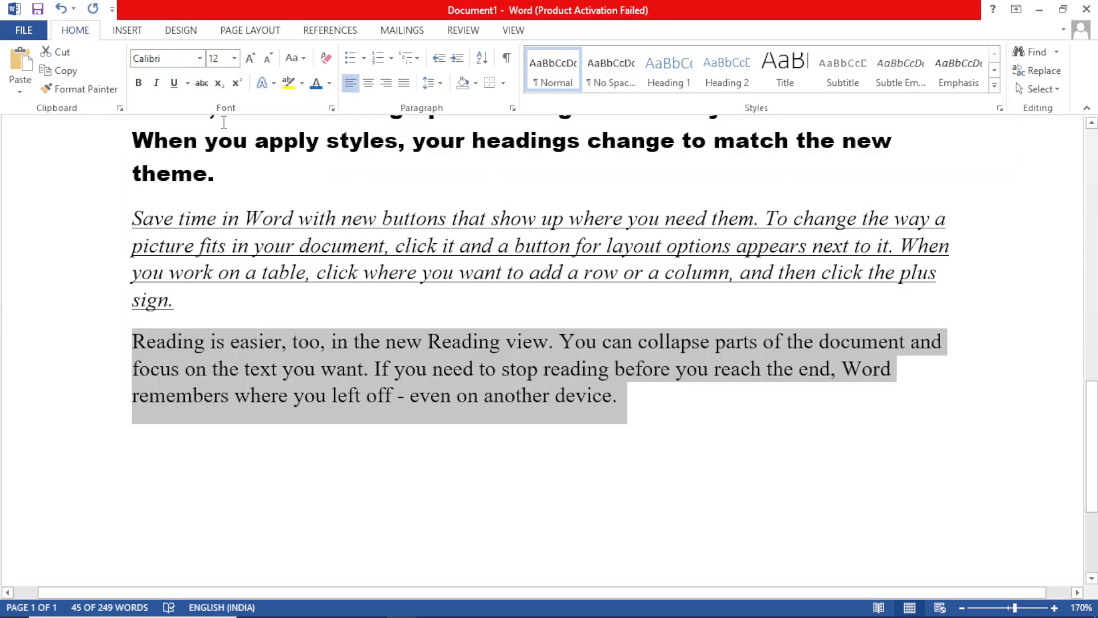
Step: Place the cursor in the "Reading is easier", "Save time in Word" and "Themes and styles" paragraphs in turn to compare their fonts
{"action": "left_click", "coordinate": [667, 501]}
{"action": "left_click", "coordinate": [430, 346]}
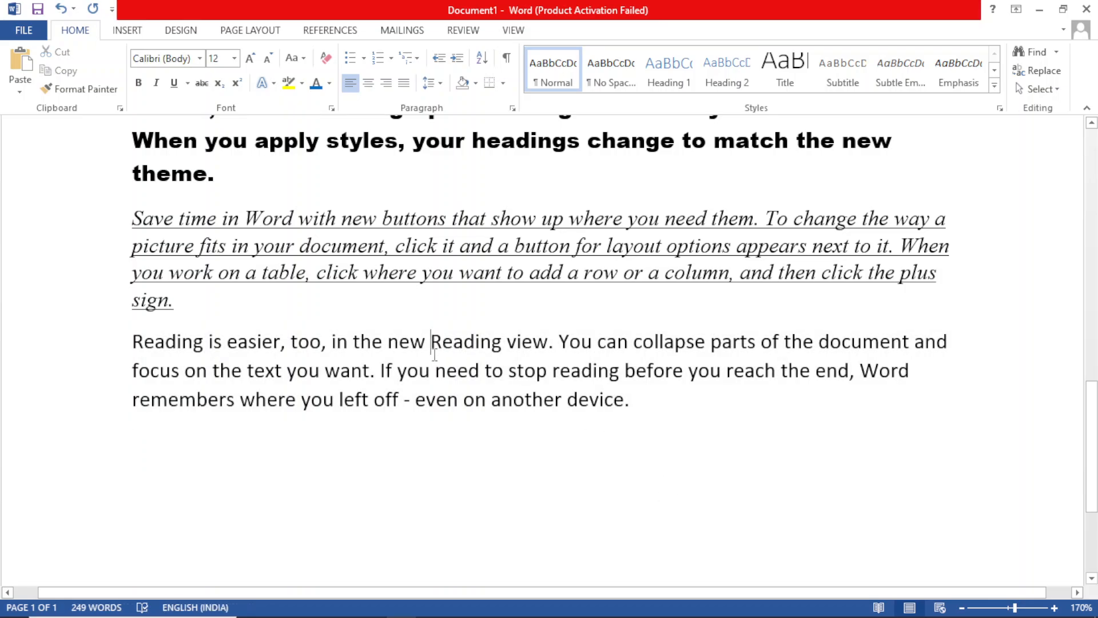
{"action": "left_click", "coordinate": [473, 272]}
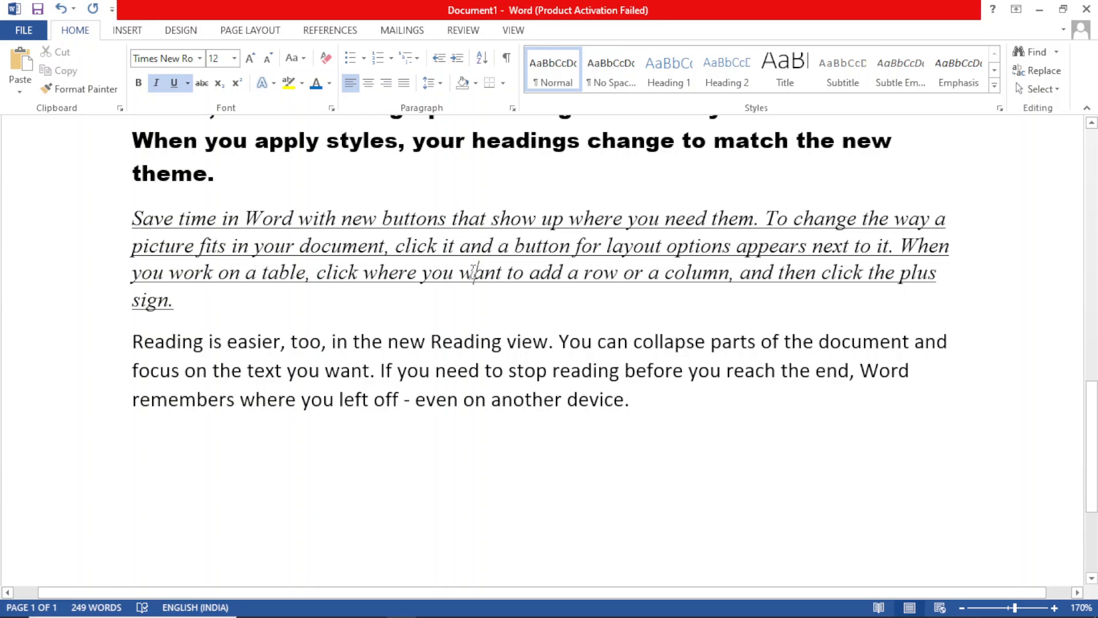
{"action": "left_click", "coordinate": [296, 135]}
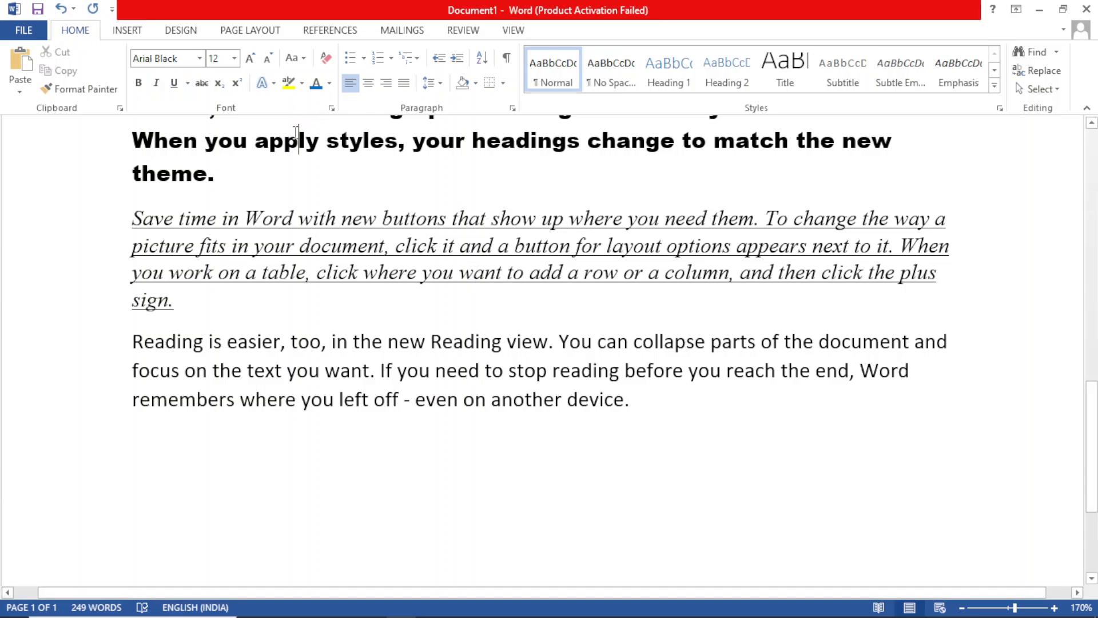
{"action": "left_click", "coordinate": [590, 436]}
Step: Set the font size of the whole last paragraph, starting "Reading is easier", to 18 and deselect it
{"action": "left_click_drag", "start_coordinate": [652, 402], "coordinate": [122, 335]}
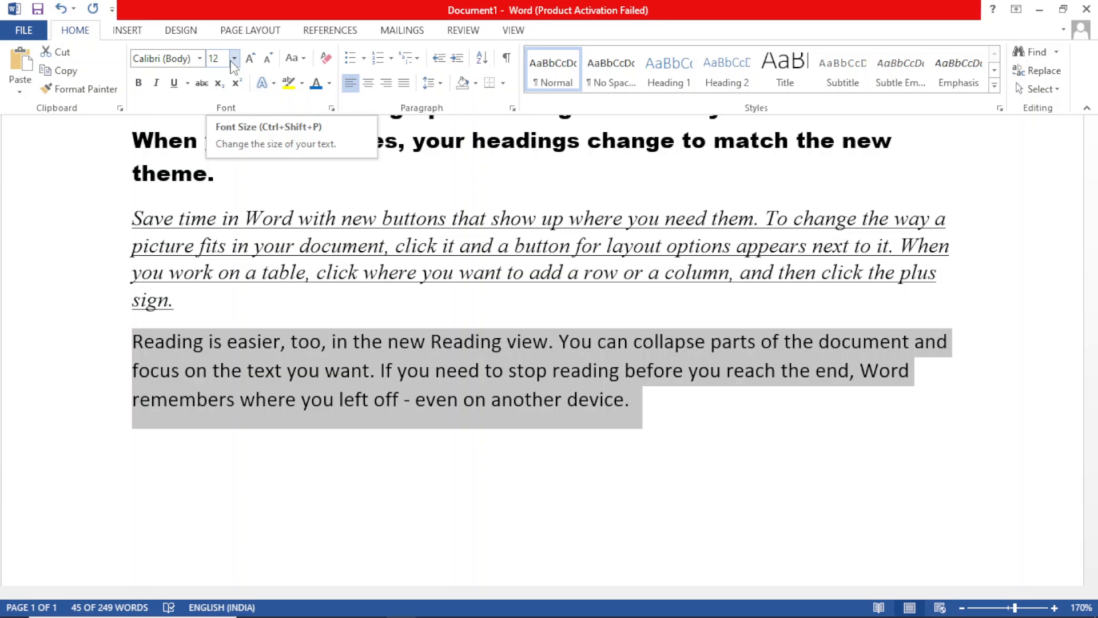
{"action": "left_click", "coordinate": [676, 433]}
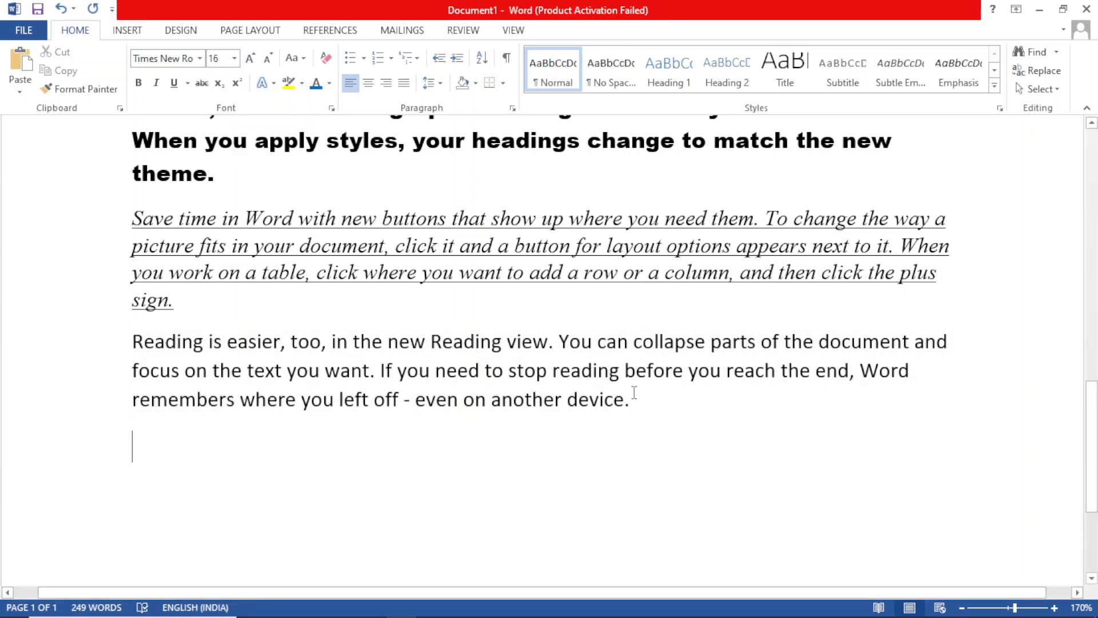
{"action": "left_click_drag", "start_coordinate": [625, 401], "coordinate": [132, 342]}
{"action": "left_click_drag", "start_coordinate": [695, 414], "coordinate": [147, 350]}
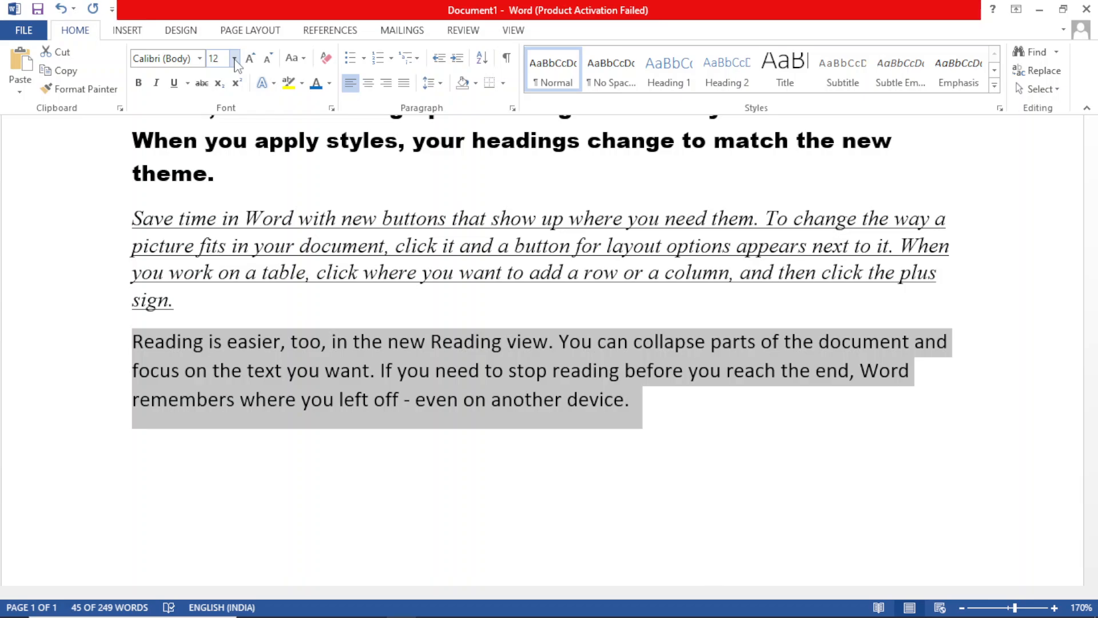
{"action": "left_click", "coordinate": [235, 59]}
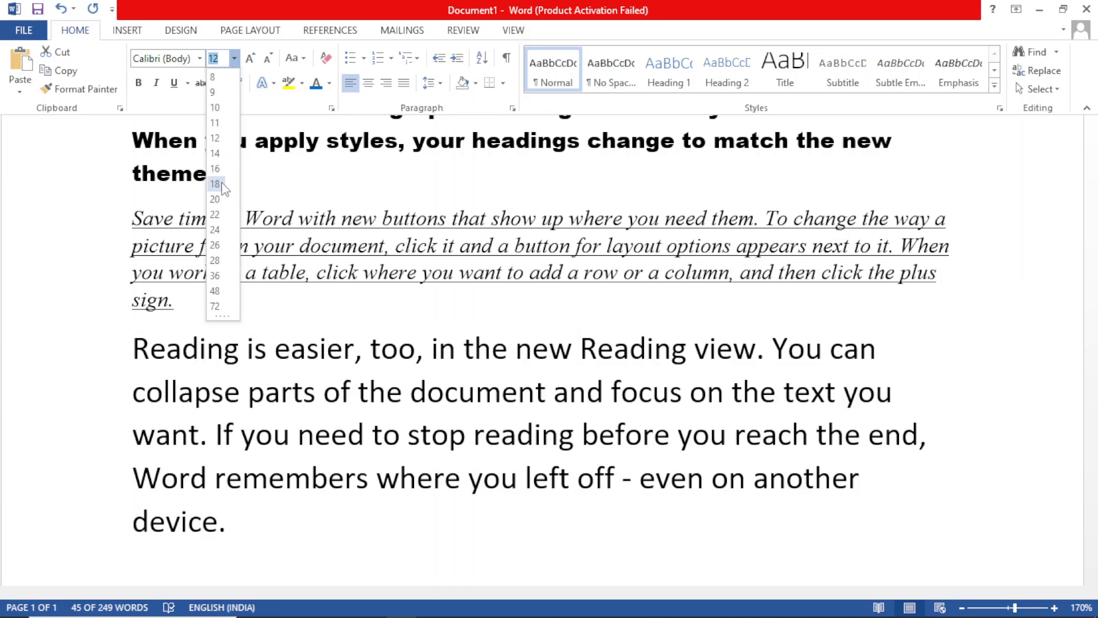
{"action": "left_click", "coordinate": [222, 184]}
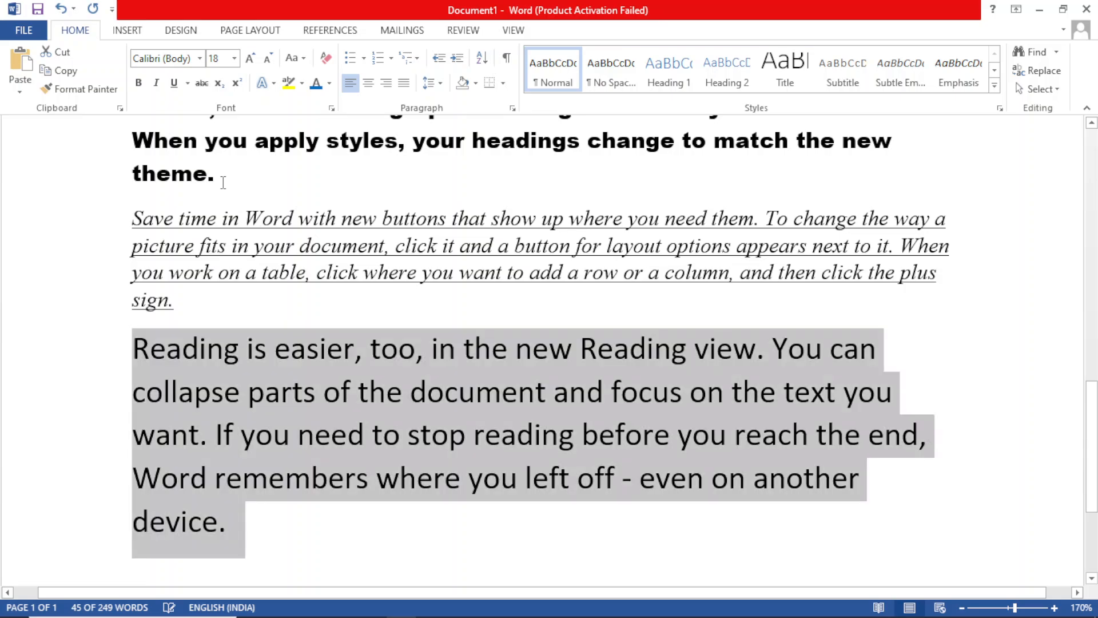
{"action": "left_click", "coordinate": [307, 299]}
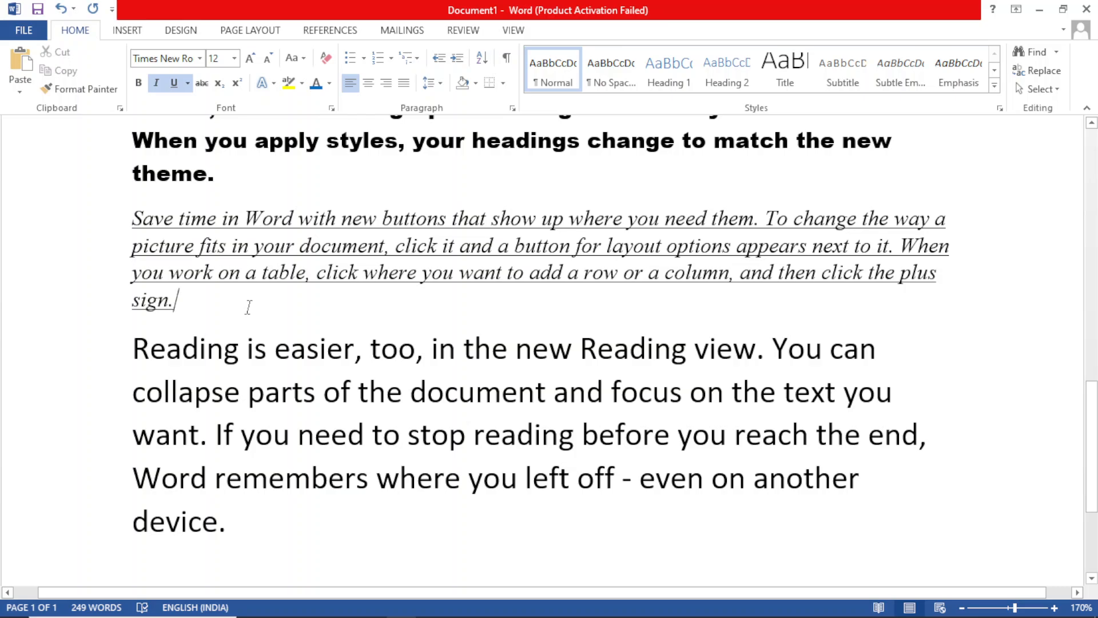
Step: Set the font size of the whole underlined italic paragraph to the custom value 17.5 and deselect it
{"action": "left_click_drag", "start_coordinate": [248, 307], "coordinate": [135, 227]}
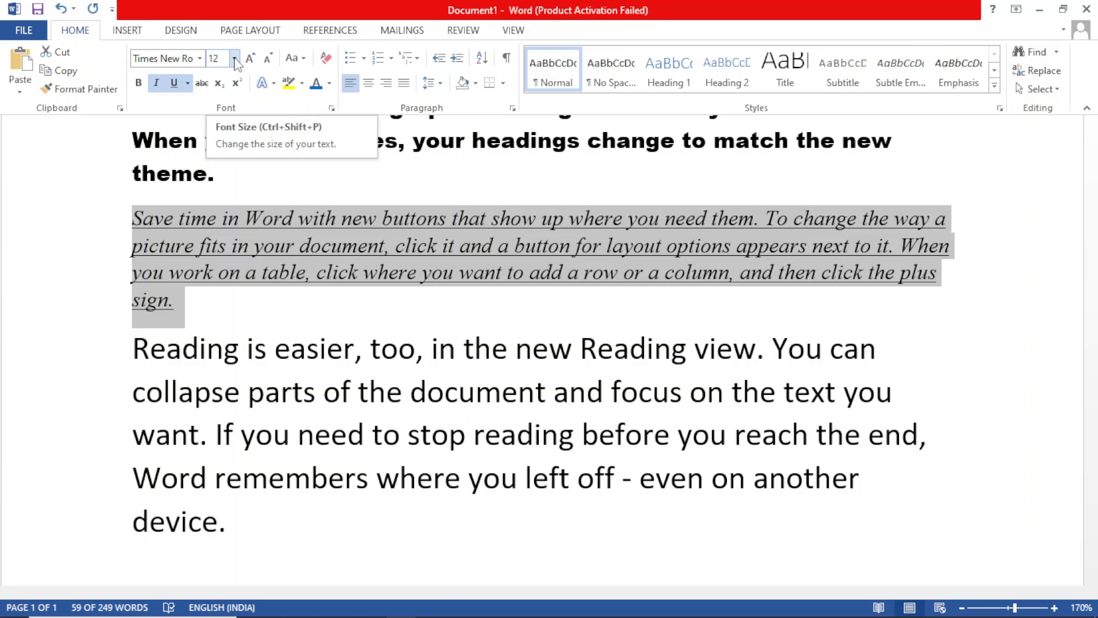
{"action": "left_click", "coordinate": [235, 59]}
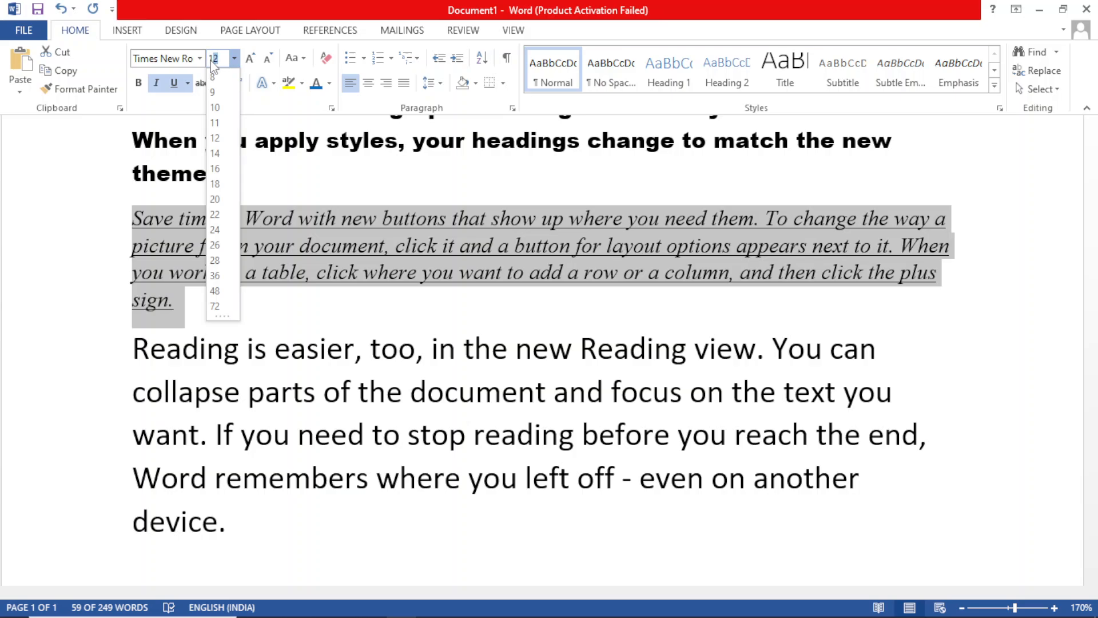
{"action": "key", "text": "BackSpace"}
{"action": "type", "text": "17.5"}
{"action": "key", "text": "Return"}
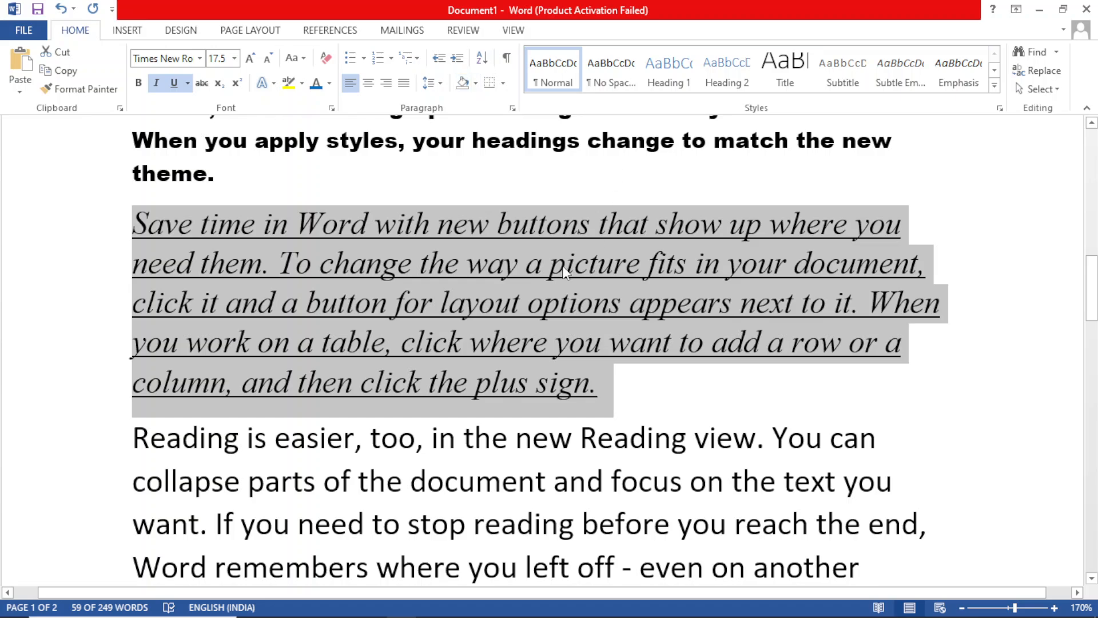
{"action": "left_click", "coordinate": [564, 268]}
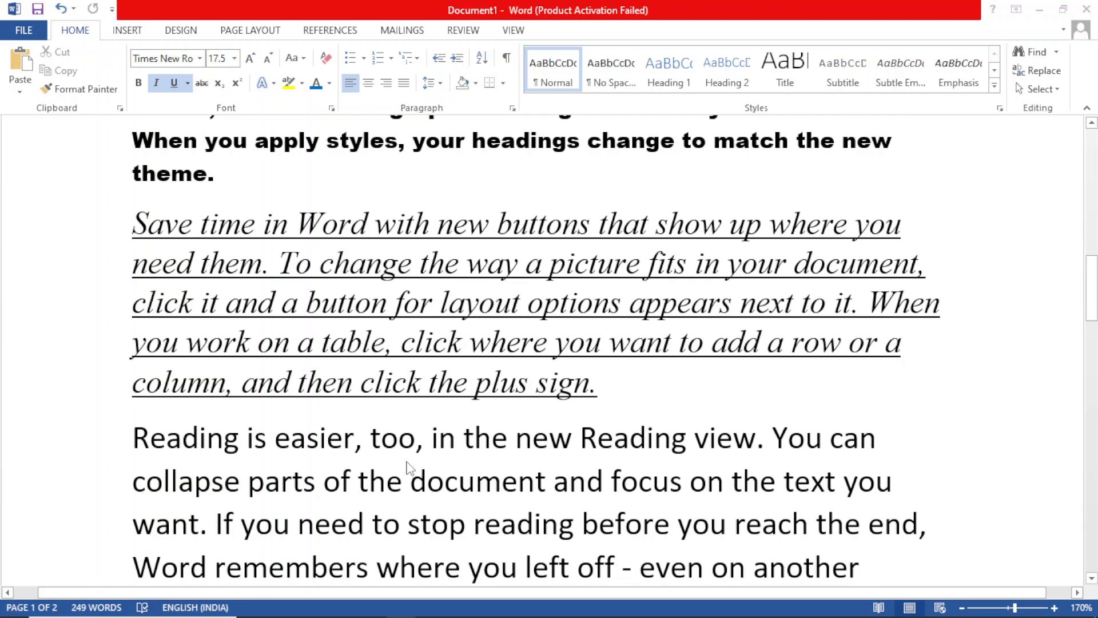
{"action": "key", "text": "super"}
{"action": "left_click", "coordinate": [369, 609]}
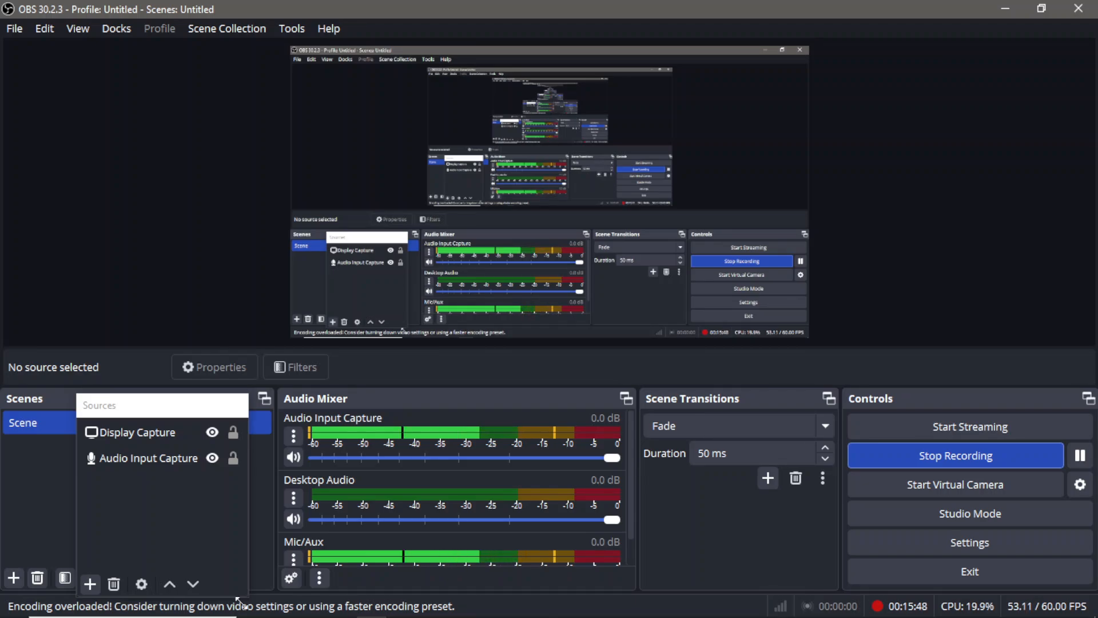
{"action": "key", "text": "super"}
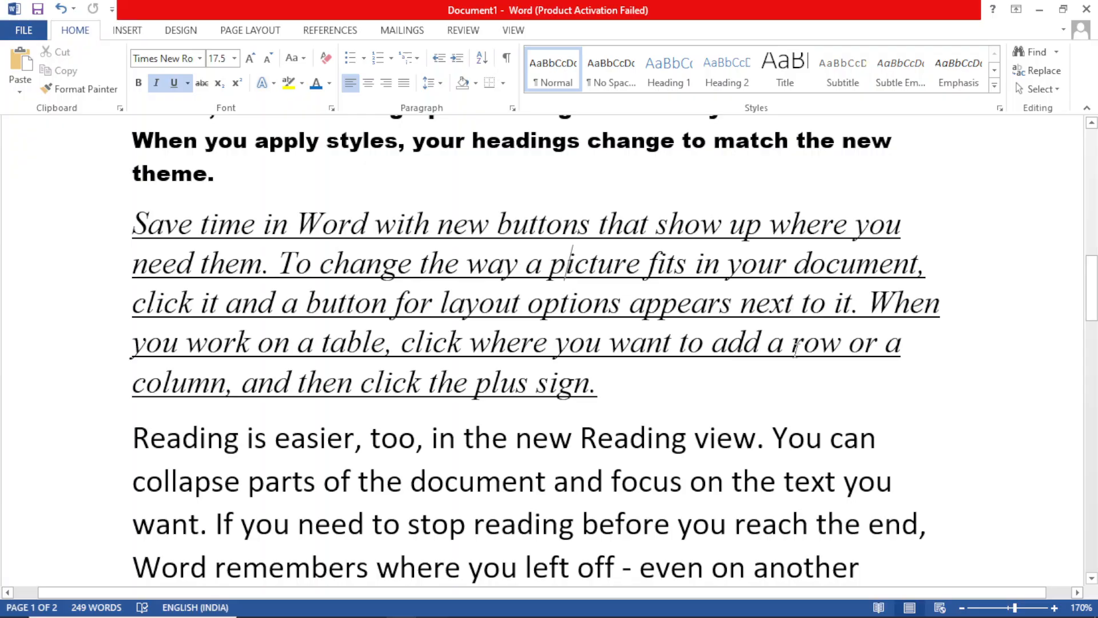
{"action": "scroll", "coordinate": [565, 264], "scroll_direction": "up", "scroll_amount": 15}
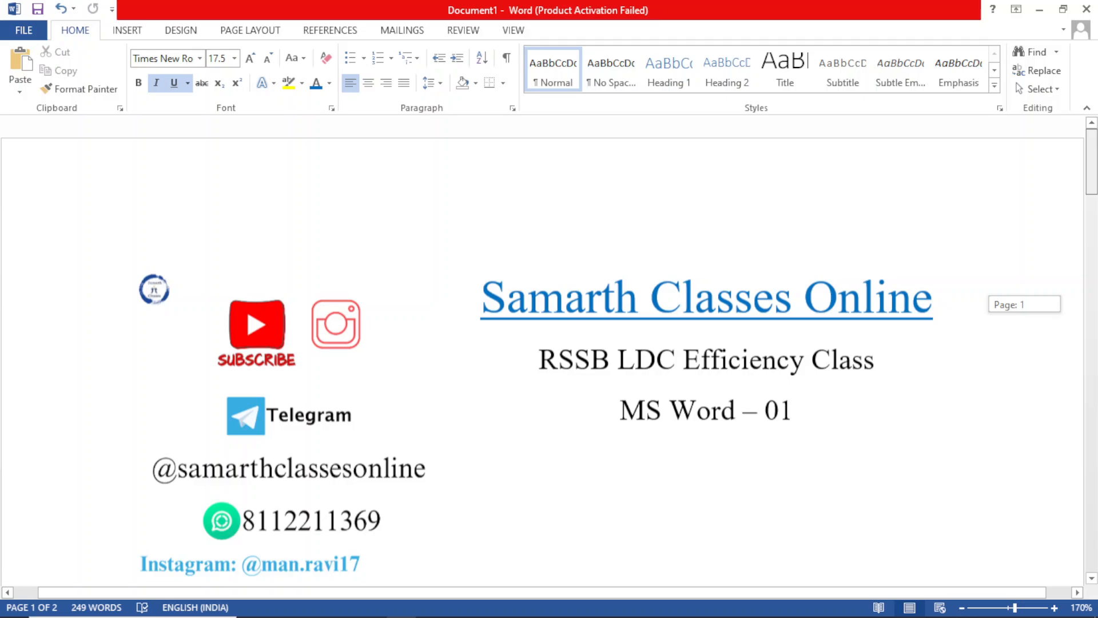
{"action": "scroll", "coordinate": [269, 325], "scroll_direction": "down", "scroll_amount": 3}
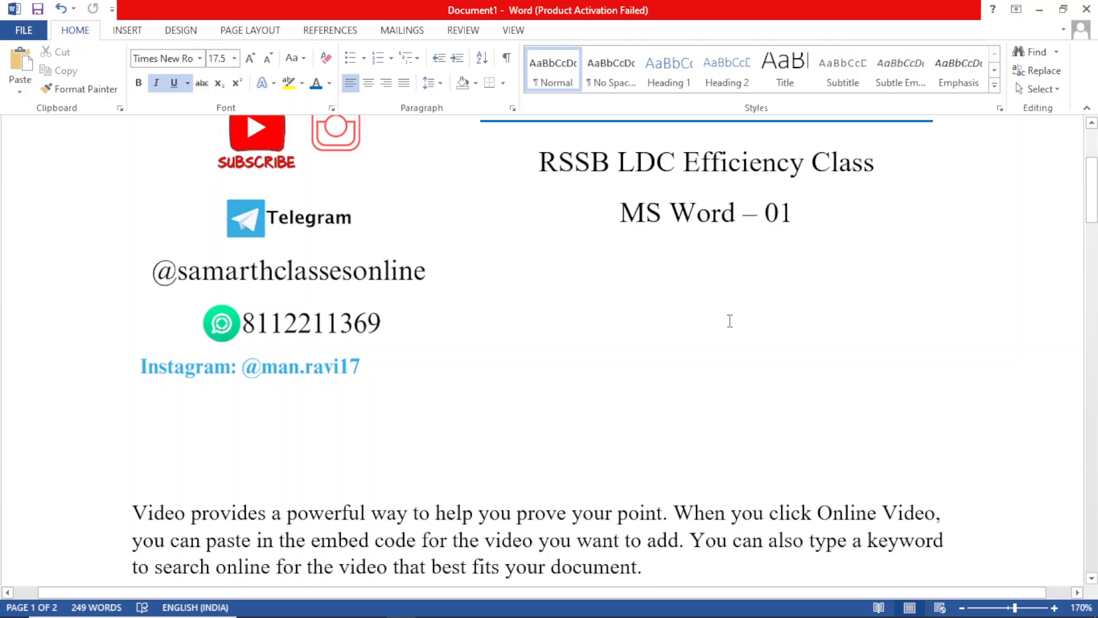
{"action": "mouse_move", "coordinate": [172, 614]}
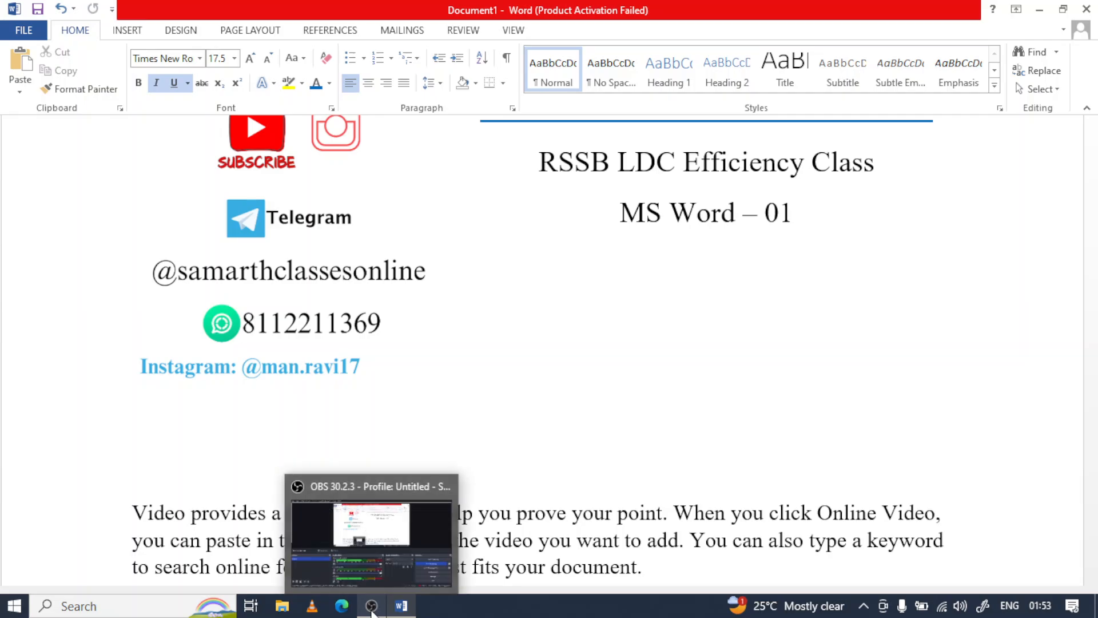
{"action": "left_click", "coordinate": [372, 610]}
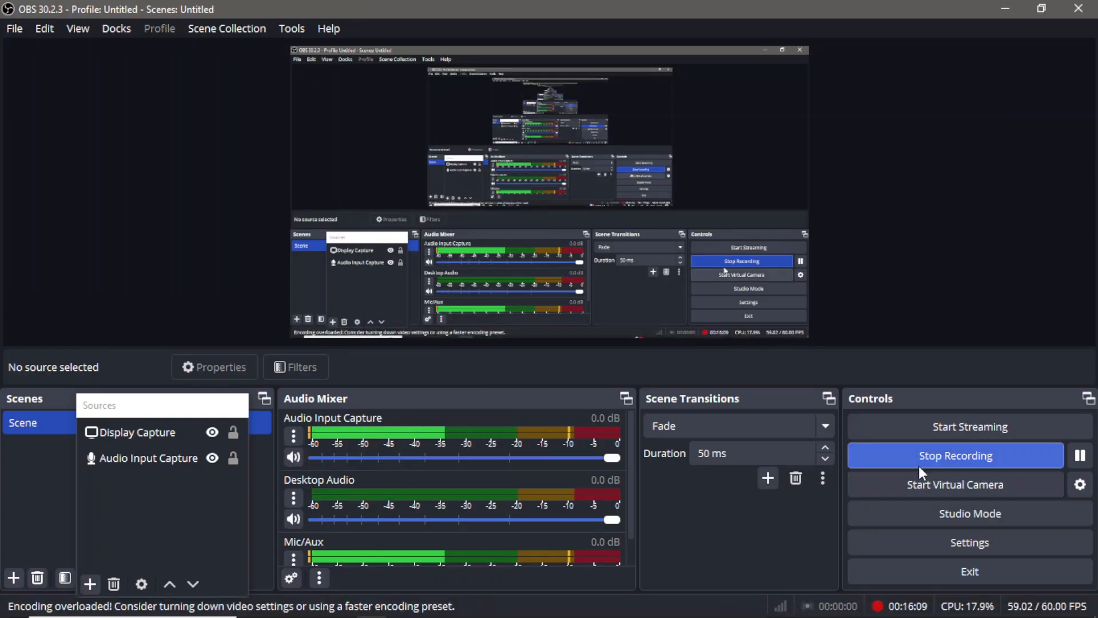